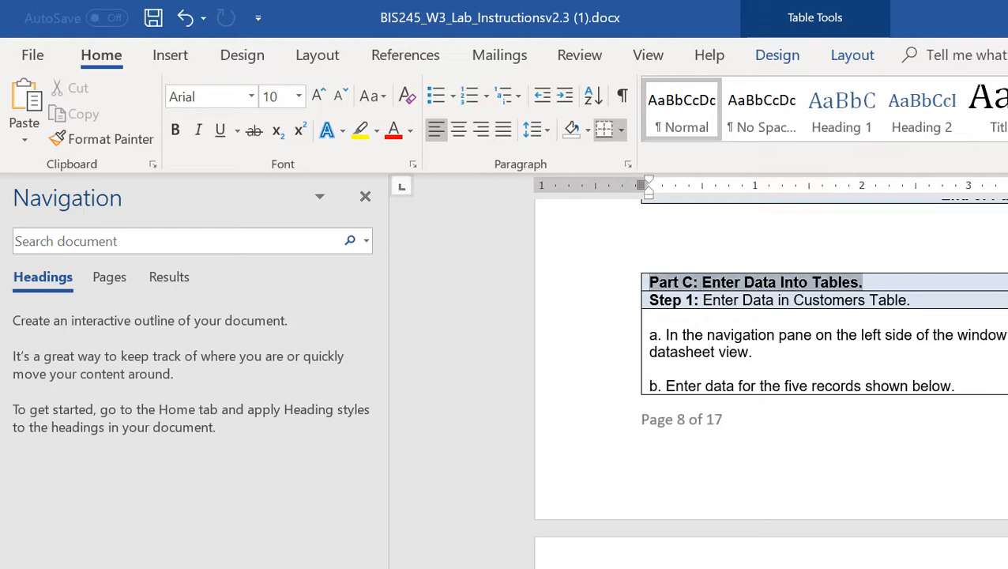
Switch to Access, open the database relationships diagram, and enlarge the OrderLine and Products tables until all their fields show.
{"action": "key", "text": "alt+Tab"}
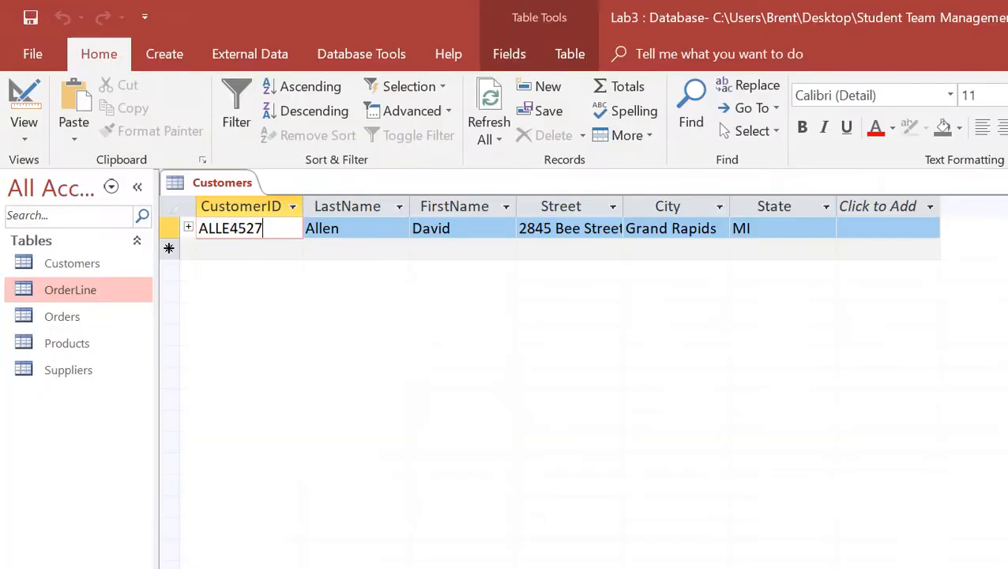
{"action": "left_click", "coordinate": [361, 54]}
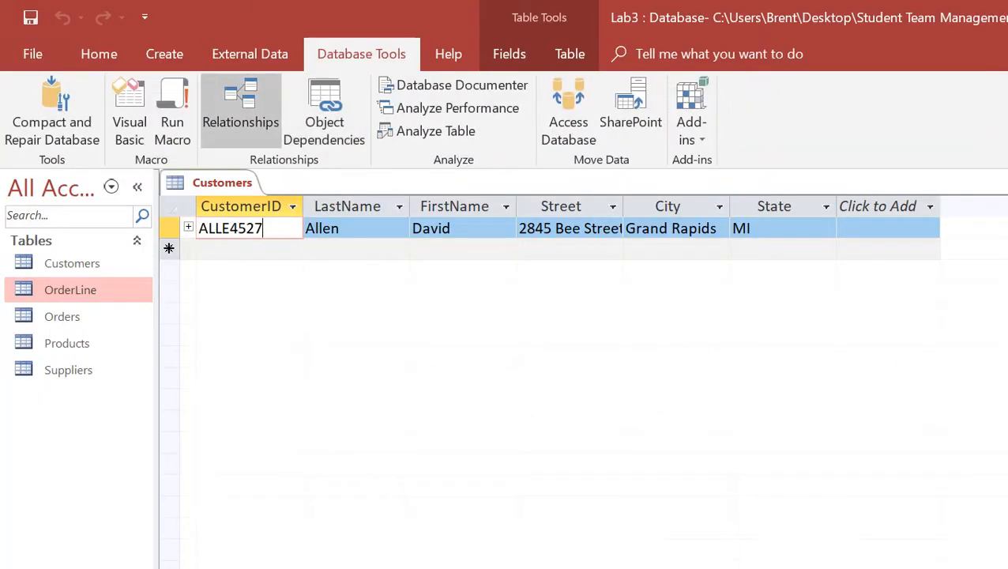
{"action": "left_click", "coordinate": [240, 111]}
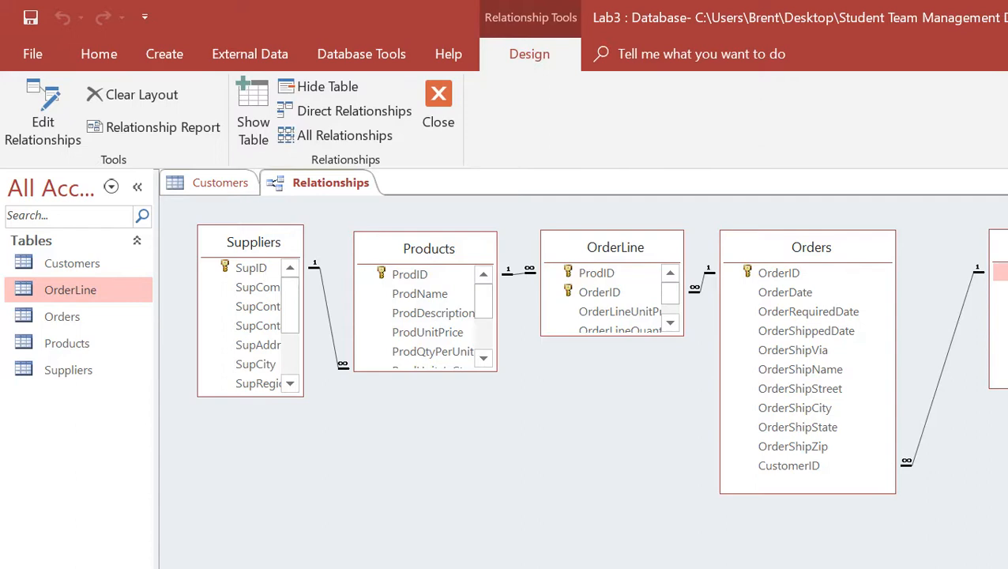
{"action": "left_click_drag", "start_coordinate": [611, 336], "coordinate": [611, 404]}
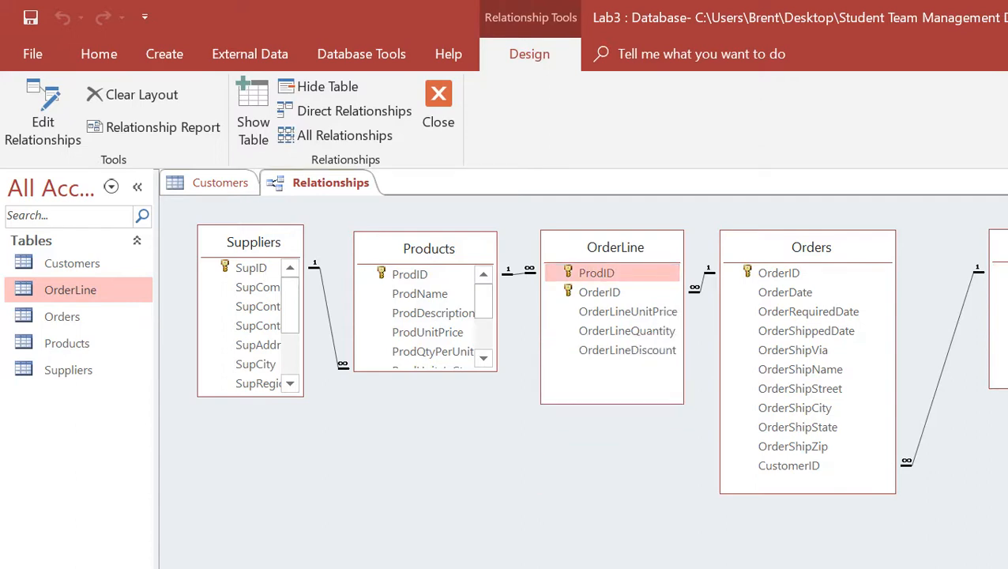
{"action": "left_click_drag", "start_coordinate": [425, 371], "coordinate": [425, 482]}
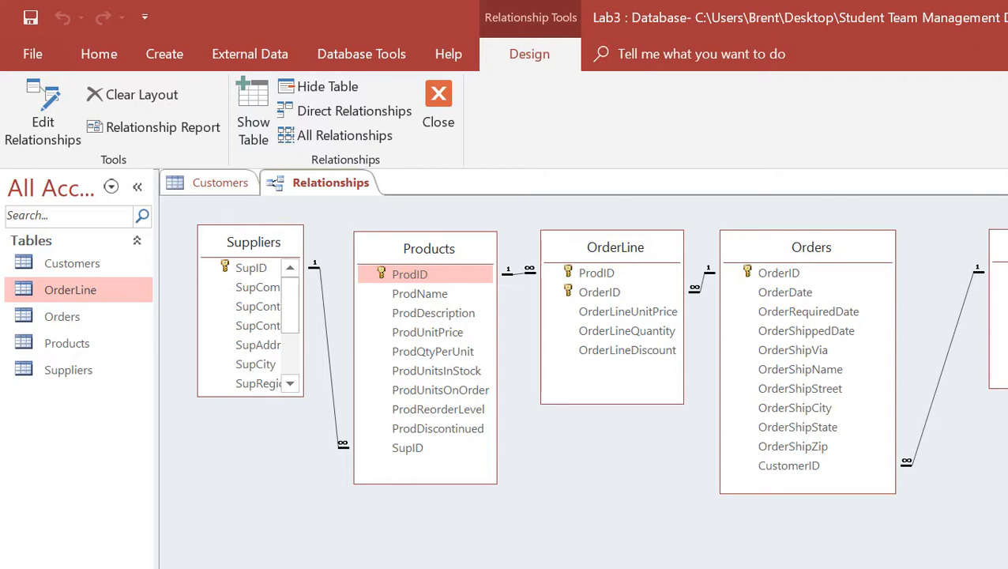
Examine the key fields and links of the Customers, Suppliers, Products, Orders and OrderLine tables in the diagram.
{"action": "left_click", "coordinate": [1000, 272]}
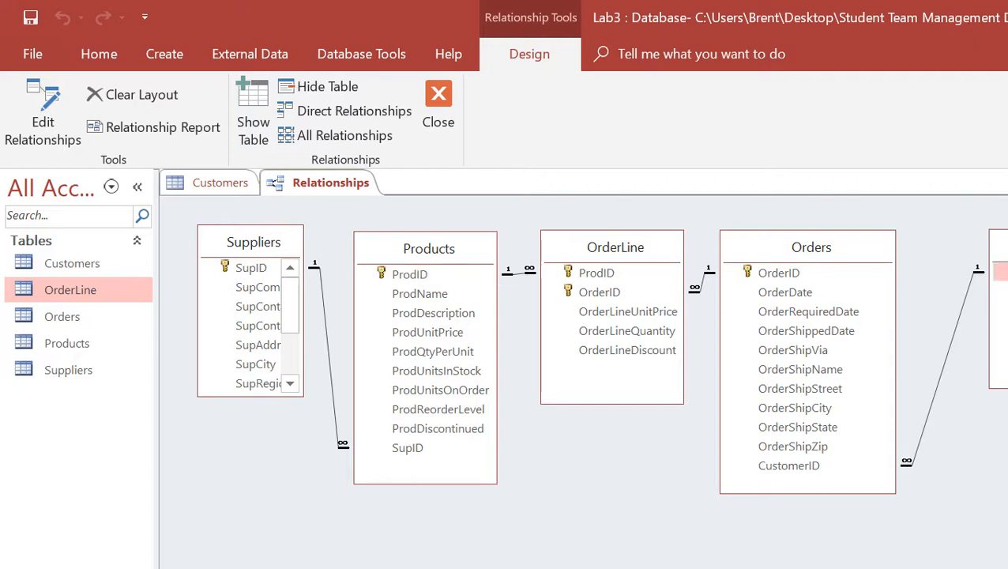
{"action": "left_click", "coordinate": [251, 268]}
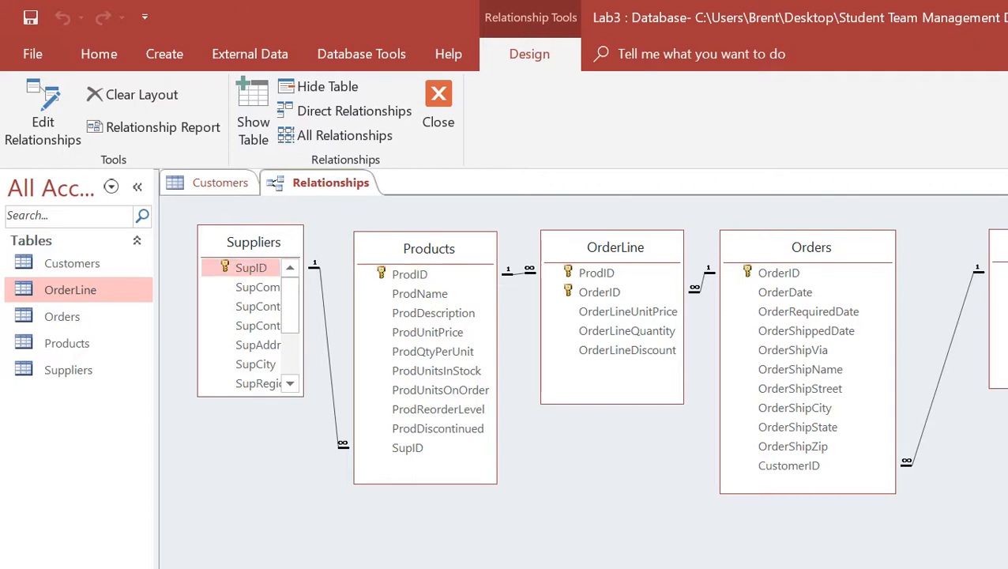
{"action": "left_click", "coordinate": [410, 274]}
{"action": "left_click", "coordinate": [780, 273]}
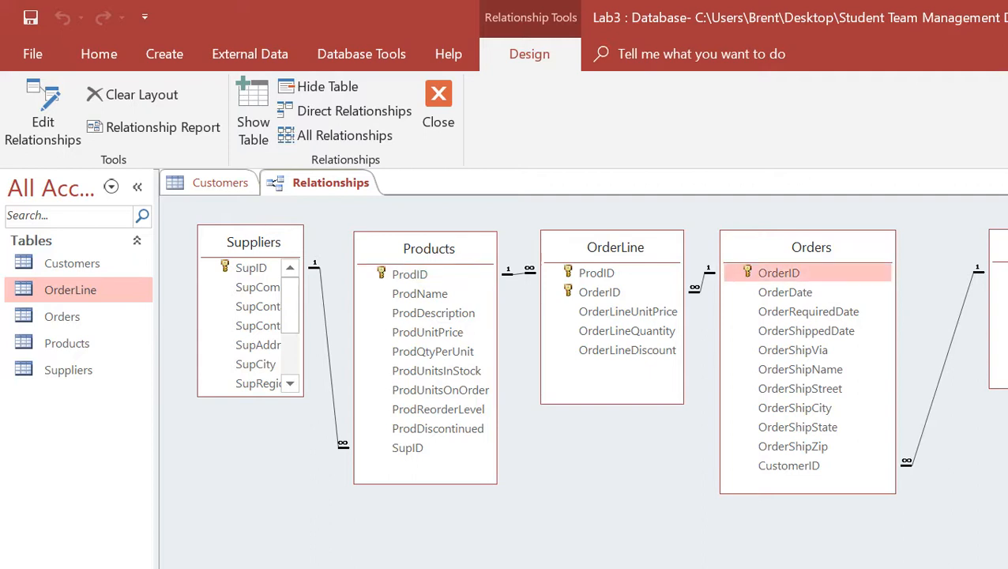
{"action": "left_click", "coordinate": [596, 274]}
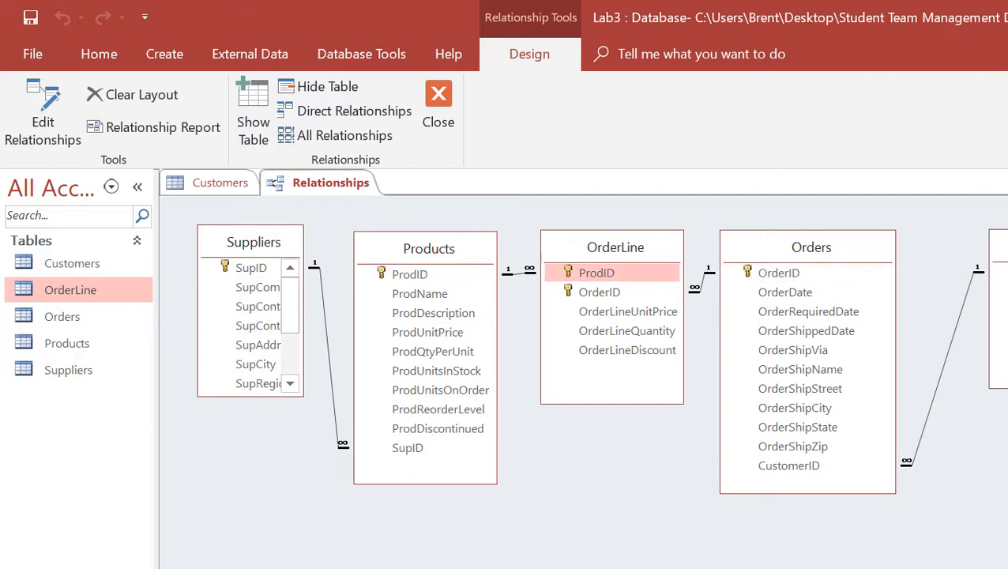
{"action": "left_click", "coordinate": [999, 272]}
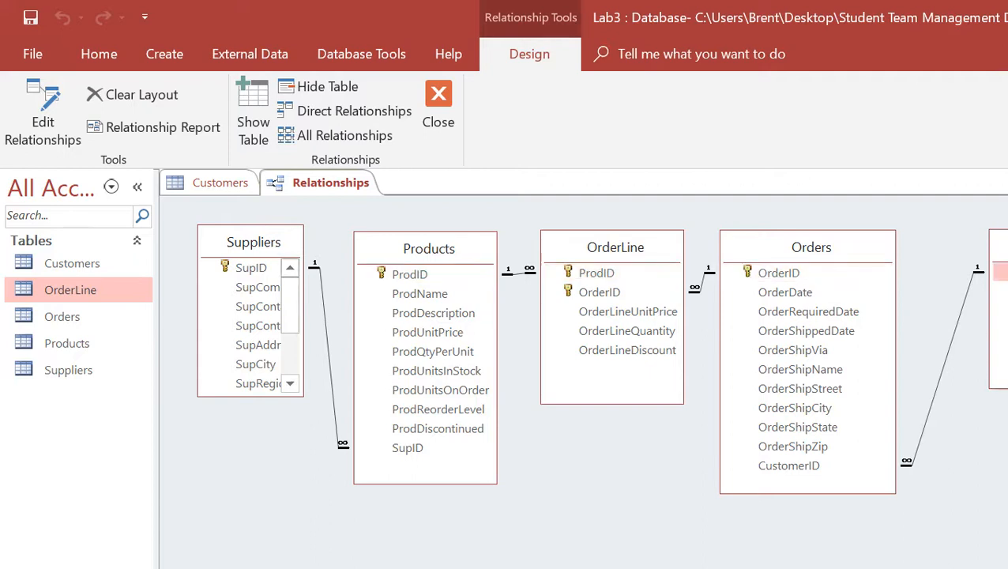
{"action": "left_click", "coordinate": [251, 268]}
{"action": "left_click_drag", "start_coordinate": [429, 249], "coordinate": [433, 248]}
{"action": "left_click", "coordinate": [812, 248]}
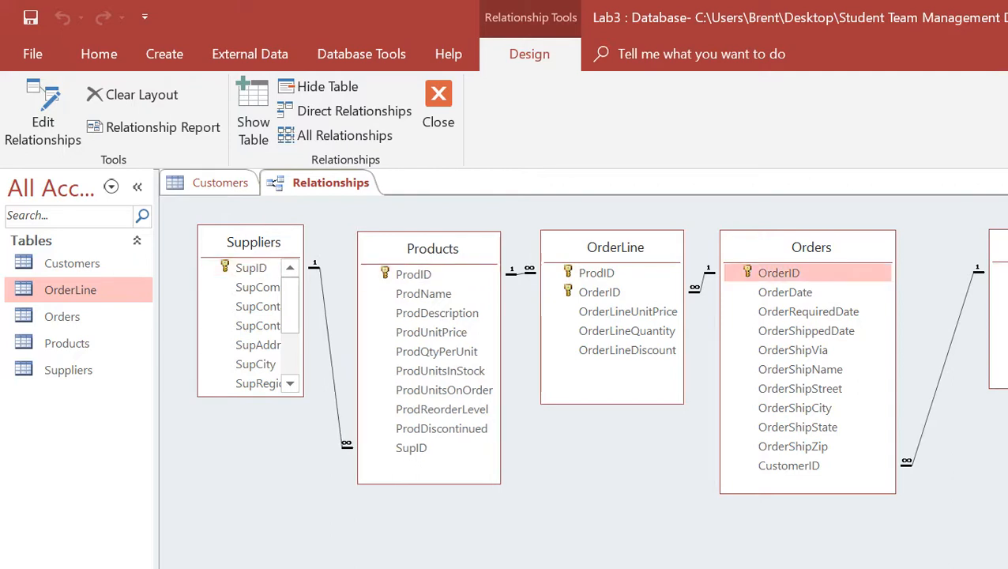
{"action": "left_click", "coordinate": [616, 248]}
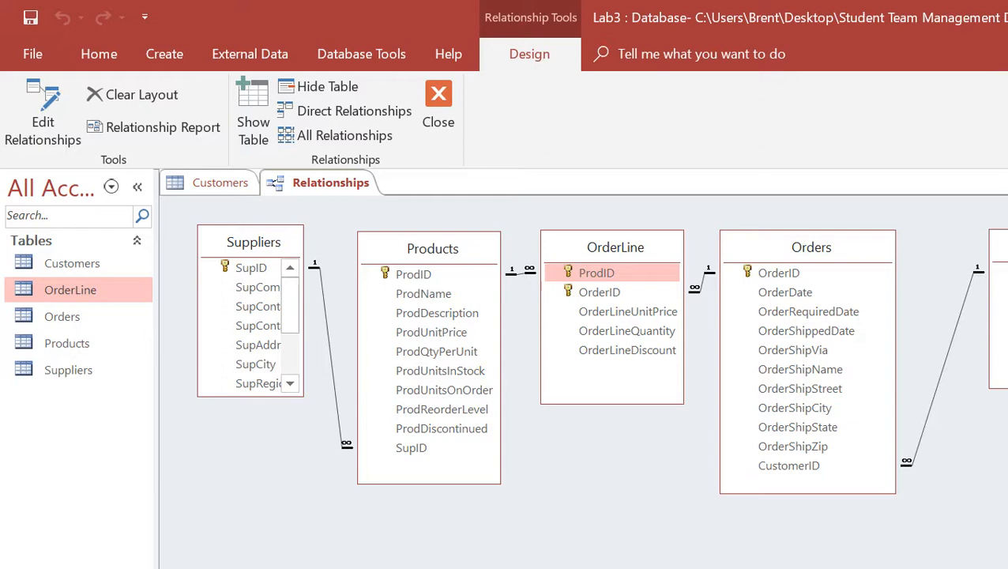
Open the Customers table in datasheet view and review the Part C, Step 1 instructions in the Word lab document.
{"action": "left_click", "coordinate": [78, 264]}
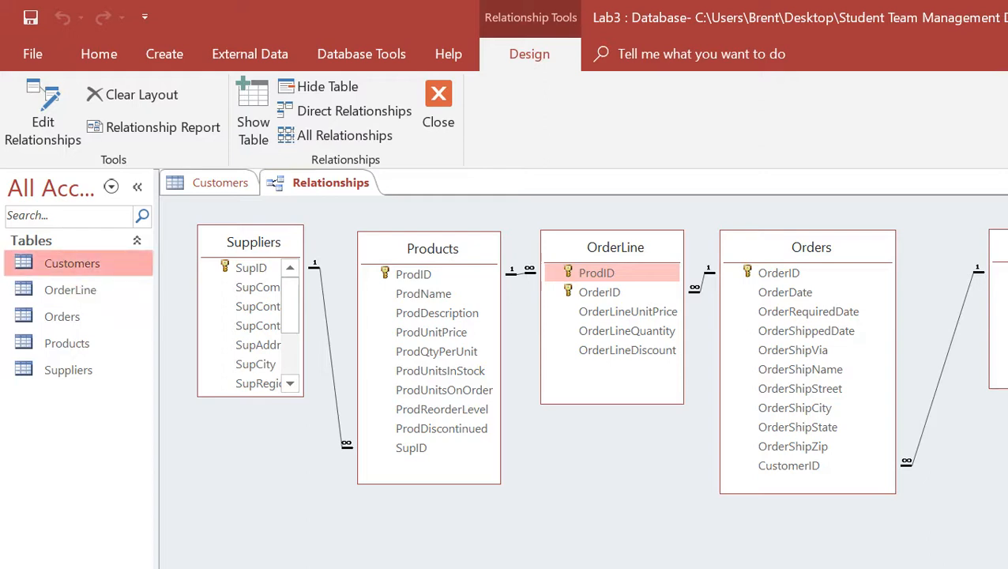
{"action": "double_click", "coordinate": [72, 264]}
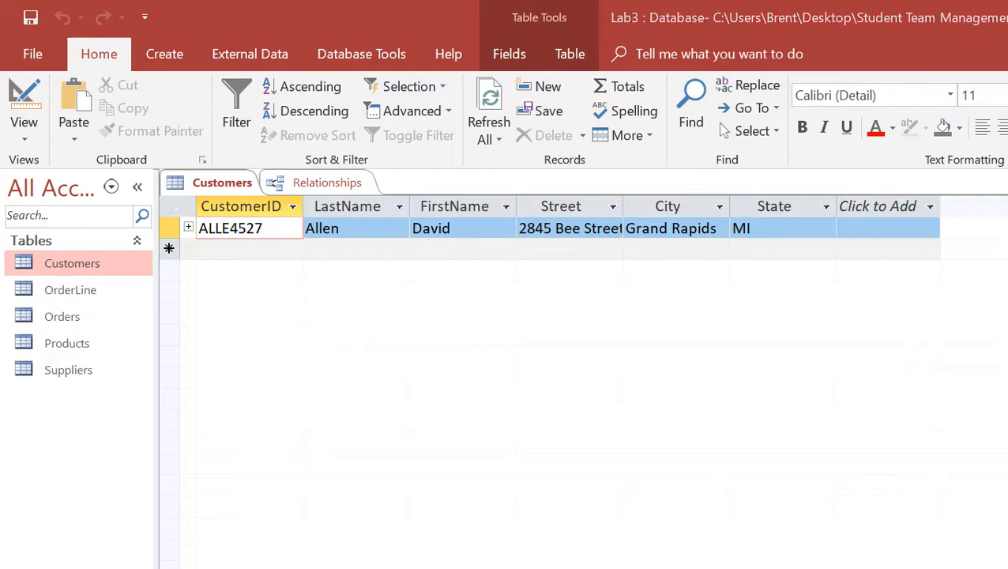
{"action": "key", "text": "alt+Tab"}
{"action": "scroll", "coordinate": [774, 379], "scroll_direction": "up", "scroll_amount": 3}
{"action": "scroll", "coordinate": [774, 379], "scroll_direction": "down", "scroll_amount": 5}
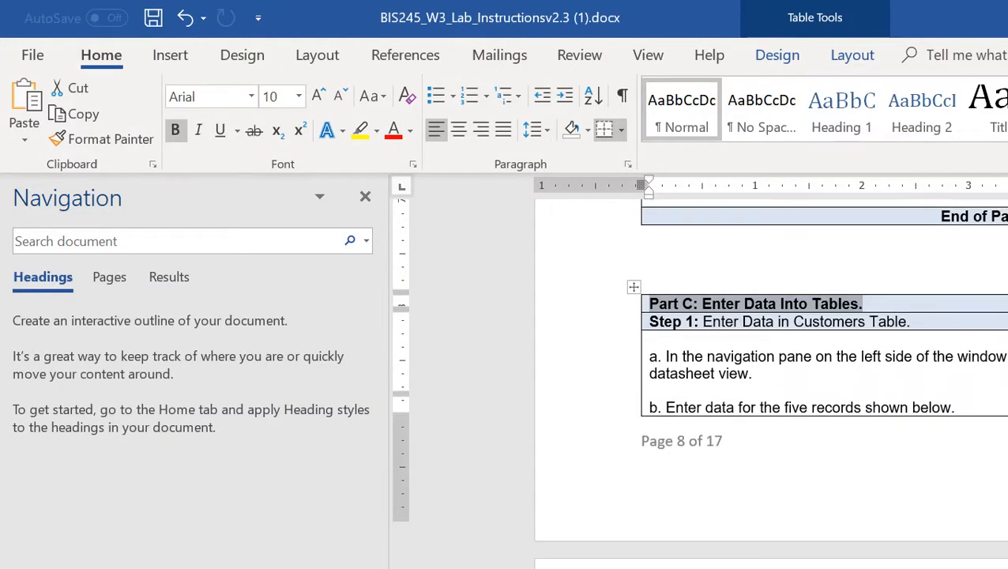
{"action": "scroll", "coordinate": [774, 379], "scroll_direction": "down", "scroll_amount": 1}
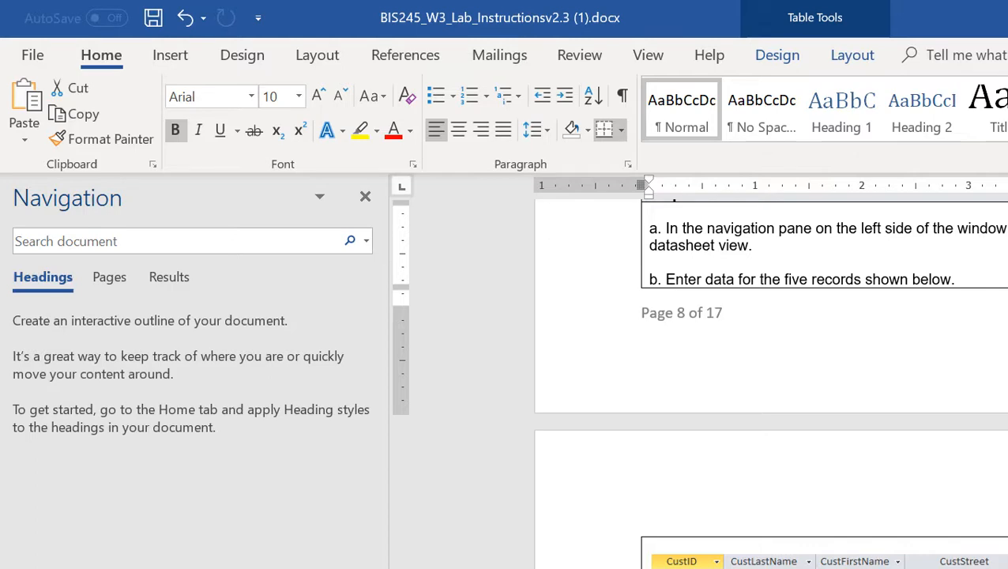
Return to Access and select the CustomerID value of the first record in the Customers table.
{"action": "key", "text": "alt+Tab"}
{"action": "key", "text": "shift+Left"}
{"action": "key", "text": "shift+Left"}
{"action": "key", "text": "shift+Left"}
{"action": "key", "text": "shift+Left"}
{"action": "key", "text": "shift+Left"}
{"action": "key", "text": "shift+Left"}
{"action": "key", "text": "shift+Left"}
{"action": "key", "text": "shift+Left"}
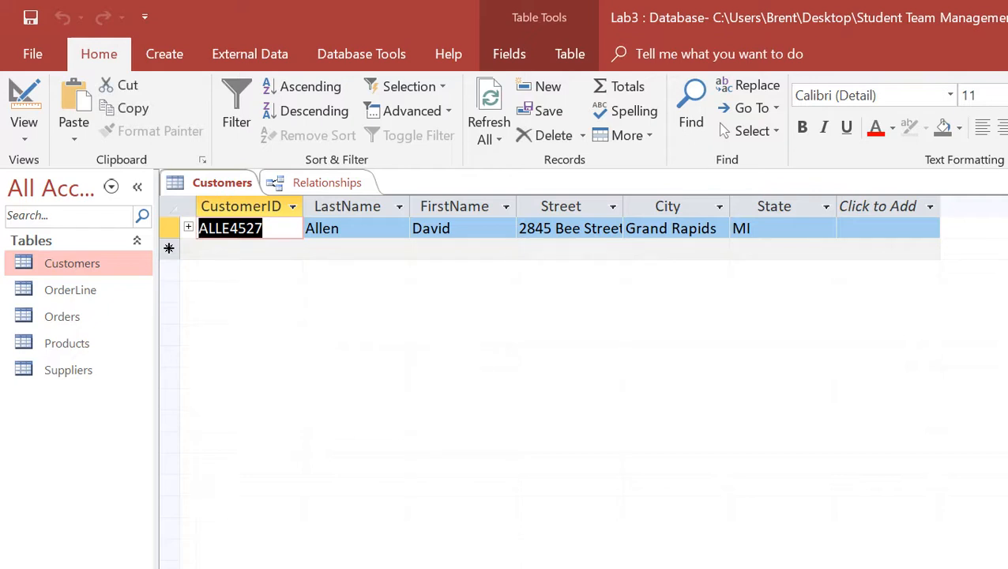
Widen the Street, City and State columns of the Customers datasheet.
{"action": "left_click_drag", "start_coordinate": [624, 207], "coordinate": [655, 207]}
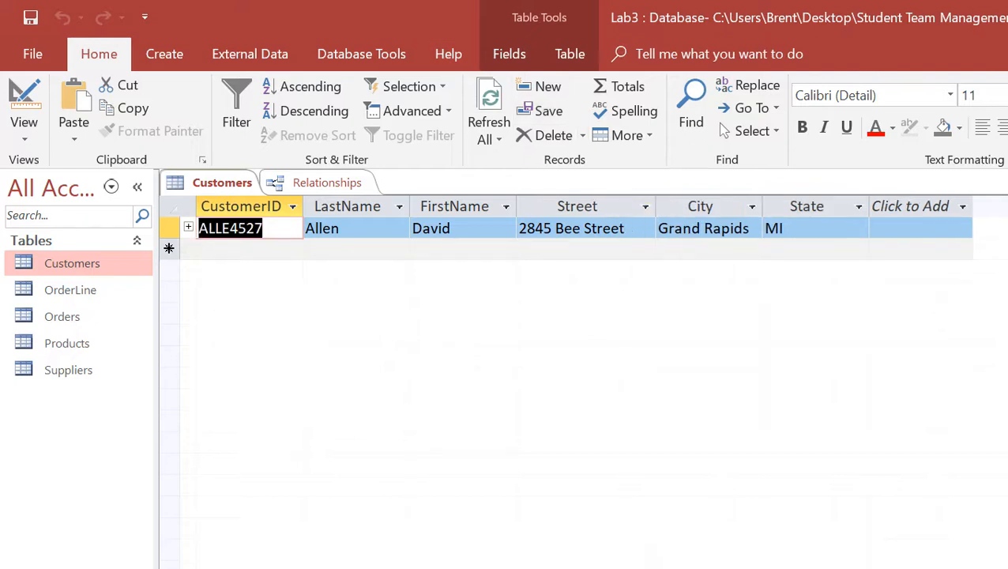
{"action": "left_click_drag", "start_coordinate": [763, 207], "coordinate": [775, 207]}
{"action": "left_click_drag", "start_coordinate": [879, 207], "coordinate": [903, 207]}
{"action": "left_click", "coordinate": [948, 206]}
{"action": "key", "text": "Escape"}
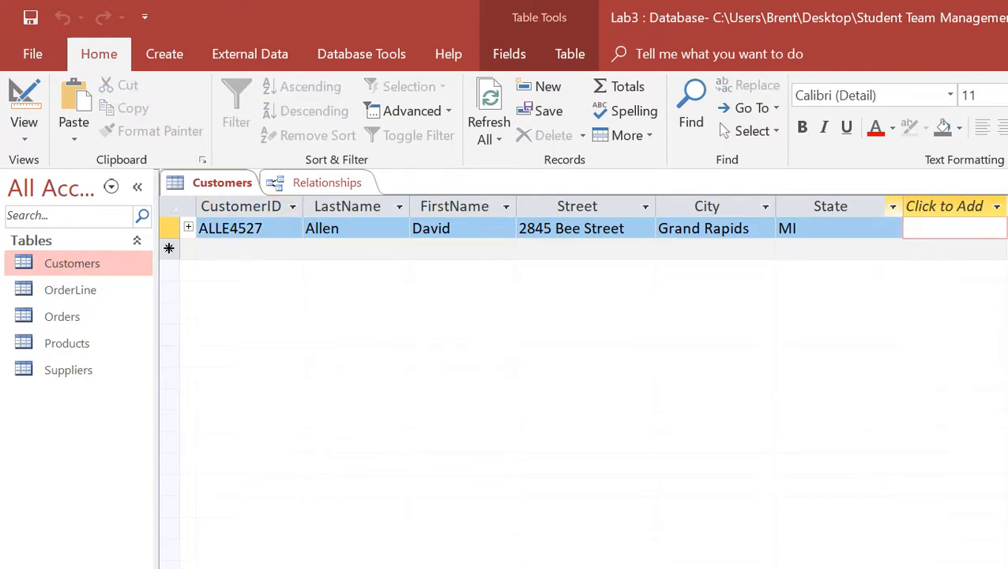
Select the first record's CustomerID, and close the Customers table while saving its layout changes.
{"action": "left_click", "coordinate": [273, 228]}
{"action": "key", "text": "shift+Left"}
{"action": "key", "text": "shift+Left"}
{"action": "key", "text": "shift+Left"}
{"action": "key", "text": "shift+Left"}
{"action": "key", "text": "shift+Left"}
{"action": "key", "text": "shift+Left"}
{"action": "key", "text": "shift+Left"}
{"action": "key", "text": "shift+Left"}
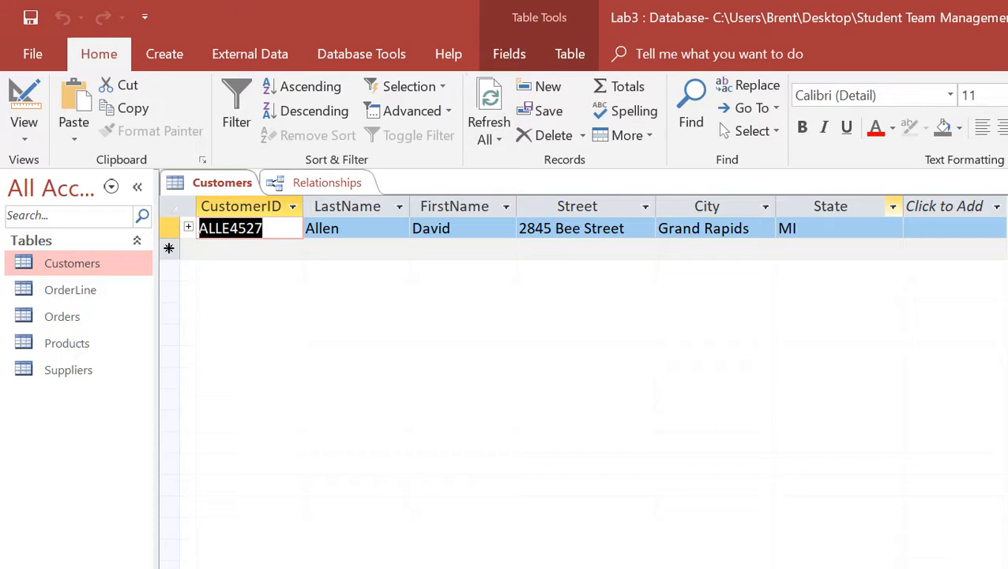
{"action": "key", "text": "ctrl+w"}
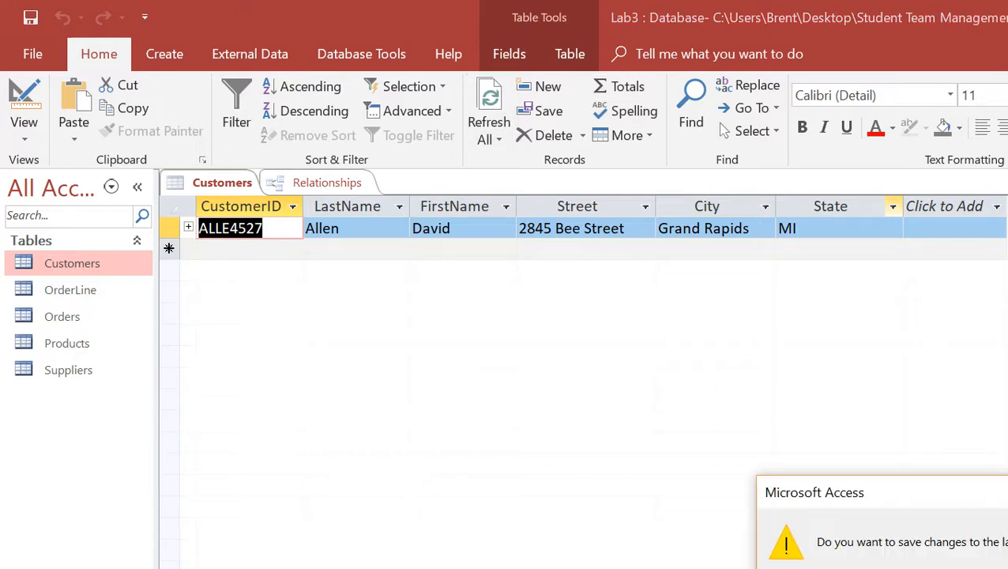
{"action": "key", "text": "Return"}
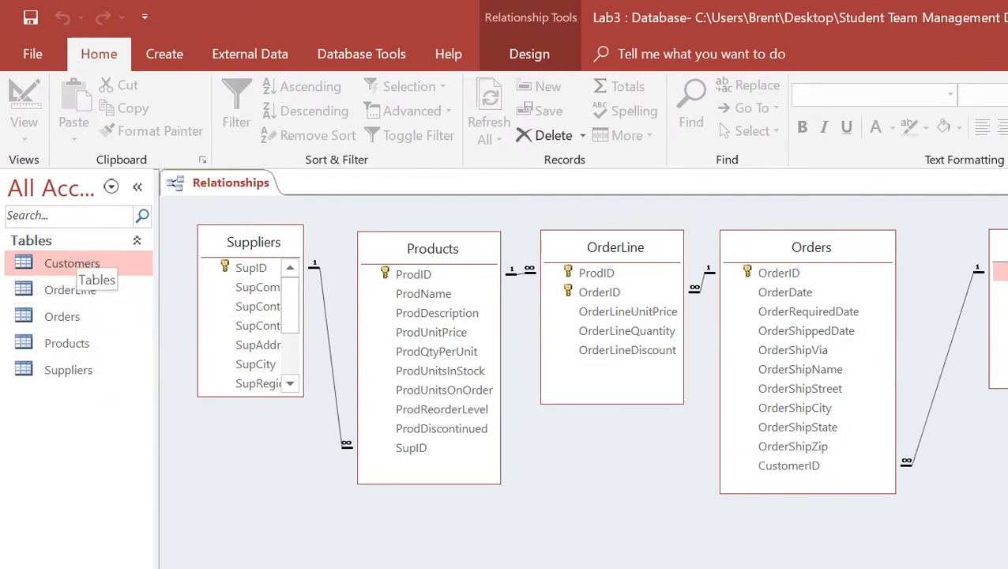
Open the Suppliers table, examine the SupID of the Foley Enterprises record, and close the table.
{"action": "double_click", "coordinate": [68, 369]}
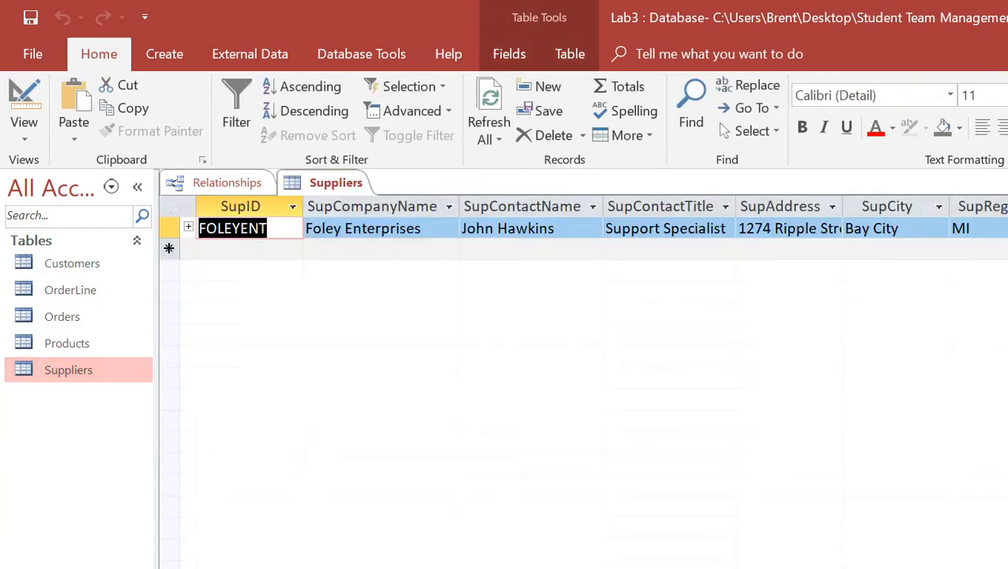
{"action": "left_click", "coordinate": [269, 228]}
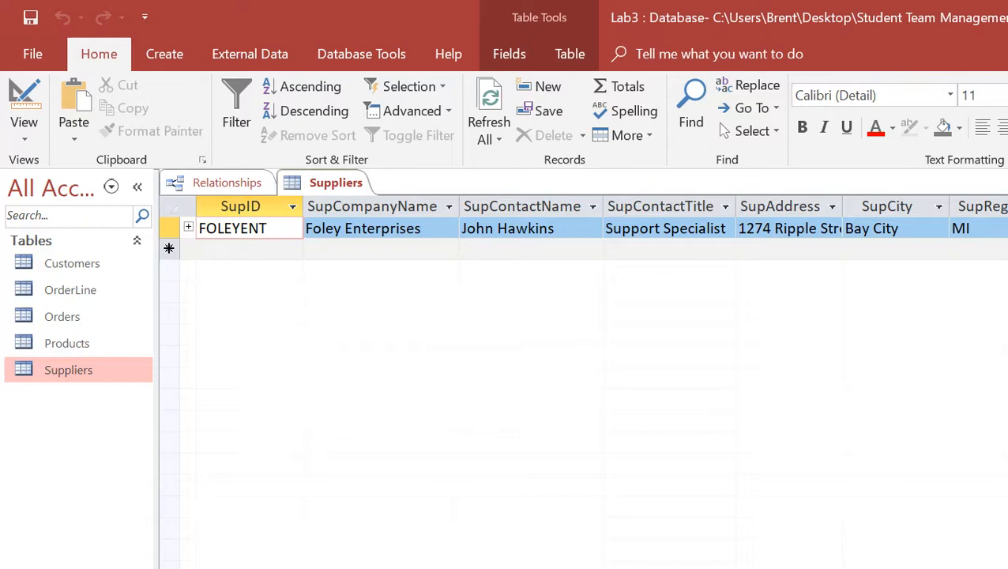
{"action": "key", "text": "shift+Left"}
{"action": "key", "text": "shift+Left"}
{"action": "key", "text": "shift+Left"}
{"action": "key", "text": "shift+Left"}
{"action": "key", "text": "shift+Left"}
{"action": "key", "text": "shift+Left"}
{"action": "key", "text": "shift+Left"}
{"action": "key", "text": "shift+Left"}
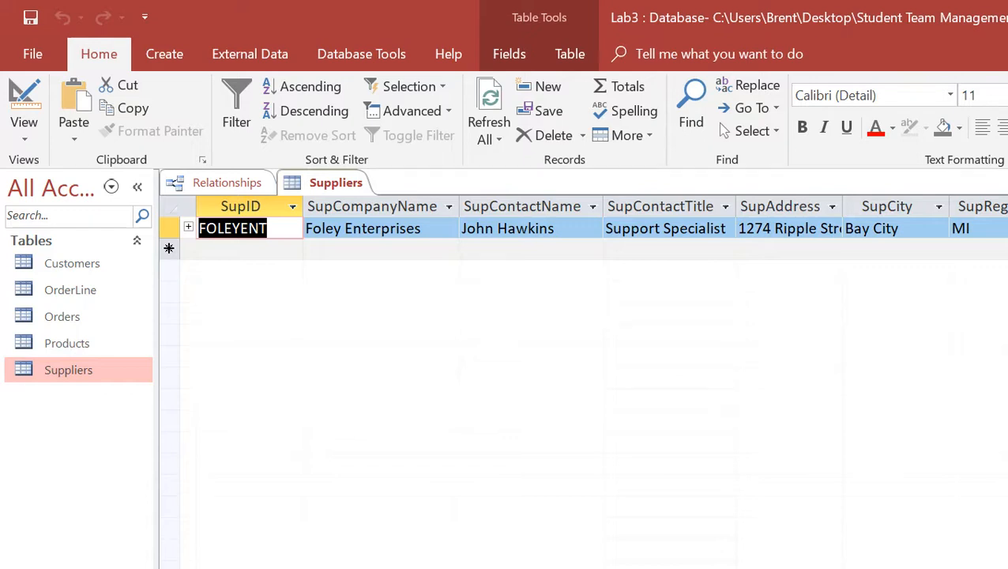
{"action": "left_click", "coordinate": [269, 229]}
{"action": "key", "text": "shift+Home"}
{"action": "key", "text": "ctrl+w"}
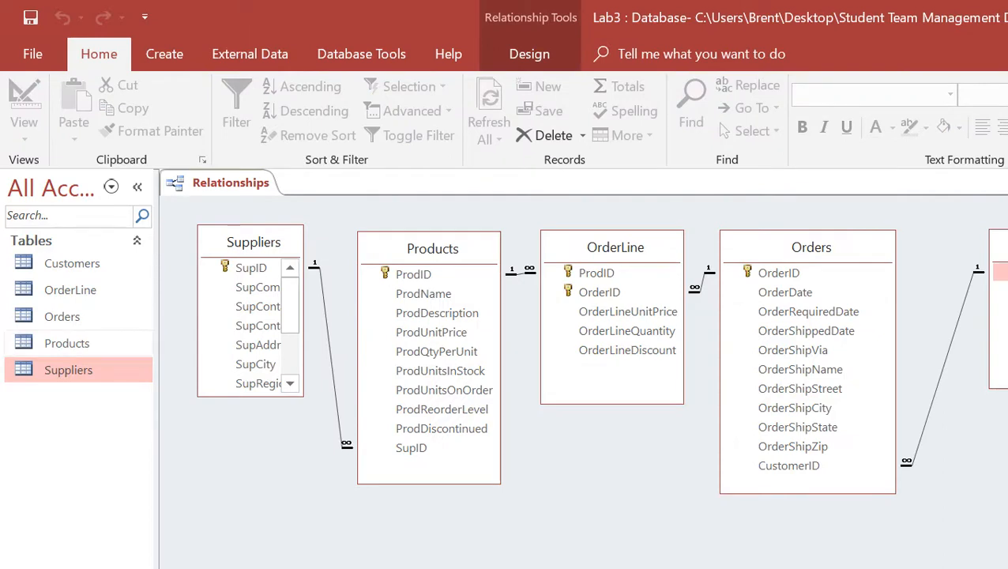
Open the Products table and review the product records listed in the Word lab document.
{"action": "double_click", "coordinate": [75, 348]}
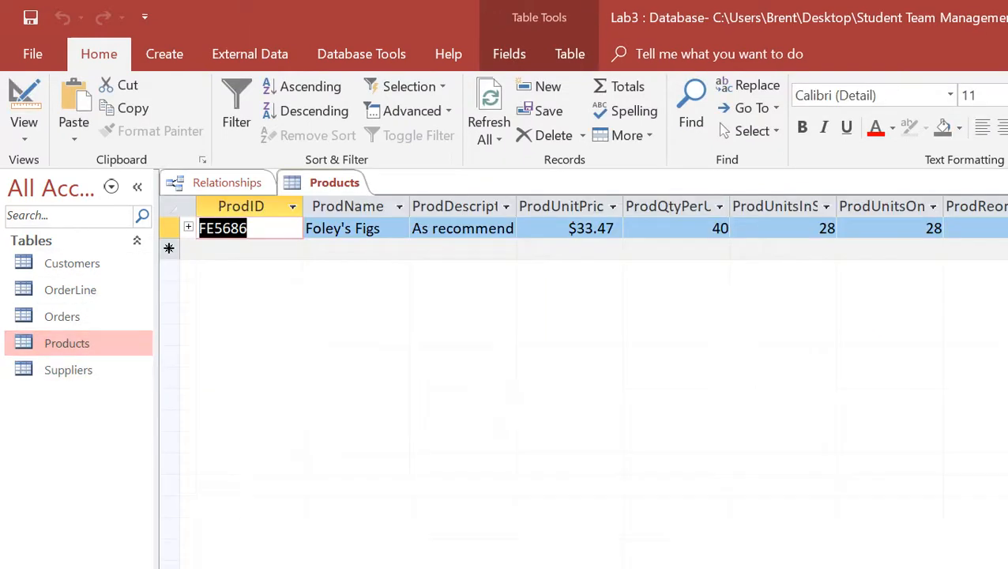
{"action": "key", "text": "alt+Tab"}
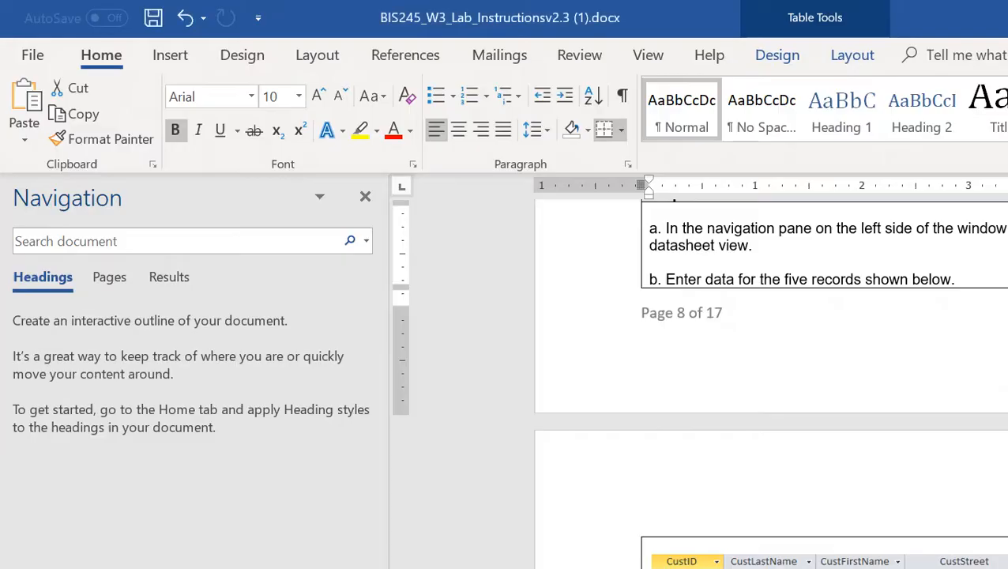
{"action": "scroll", "coordinate": [771, 379], "scroll_direction": "down", "scroll_amount": 6}
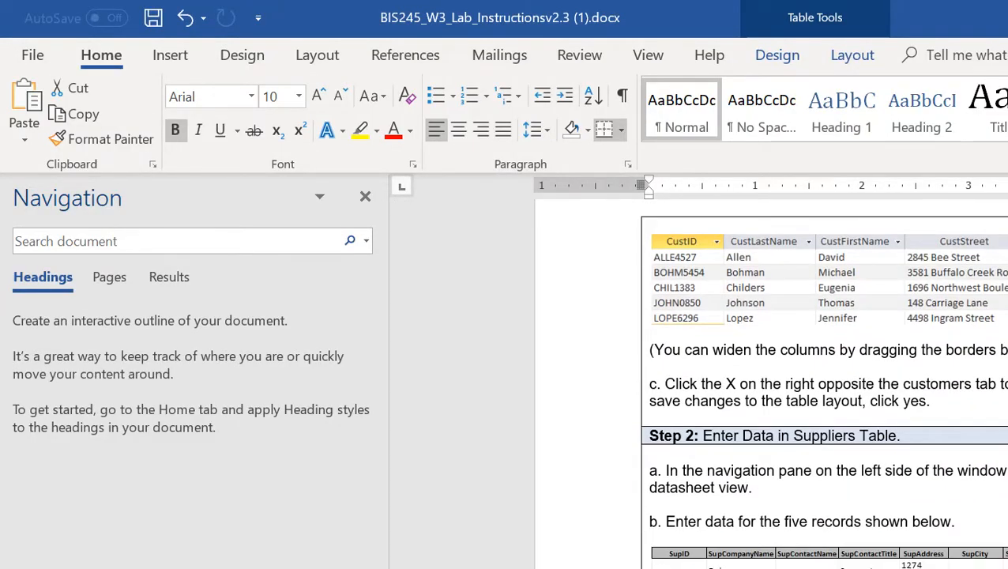
{"action": "scroll", "coordinate": [771, 379], "scroll_direction": "down", "scroll_amount": 10}
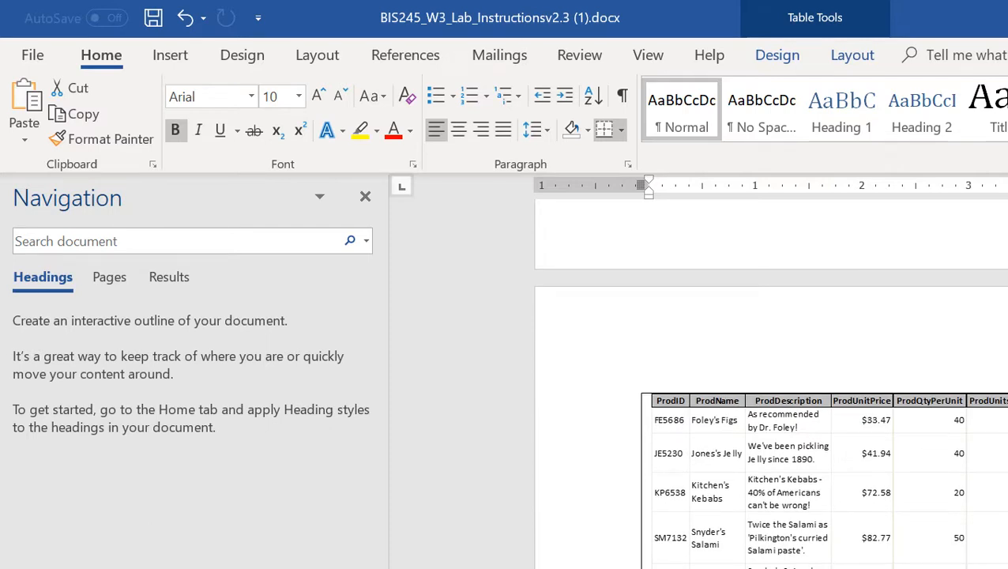
Return to Access and try to save the Foley's Figs product record with part of its SupID deleted.
{"action": "key", "text": "alt+Tab"}
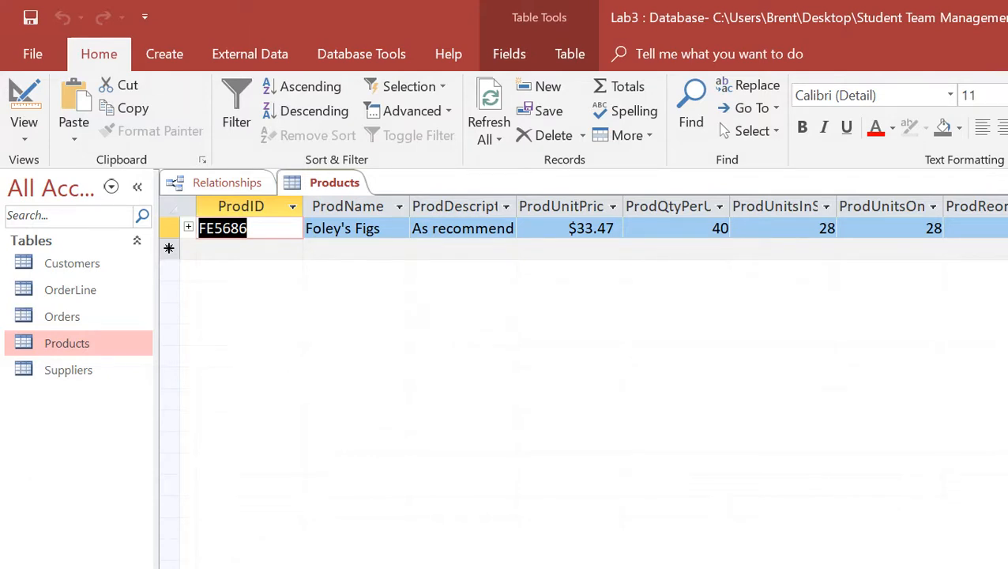
{"action": "left_click", "coordinate": [1003, 229]}
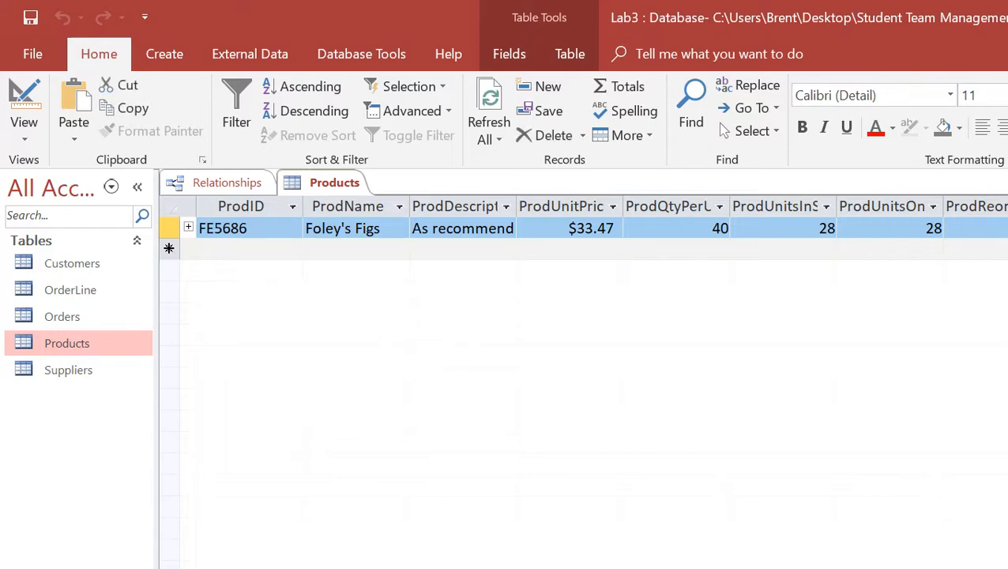
{"action": "key", "text": "BackSpace"}
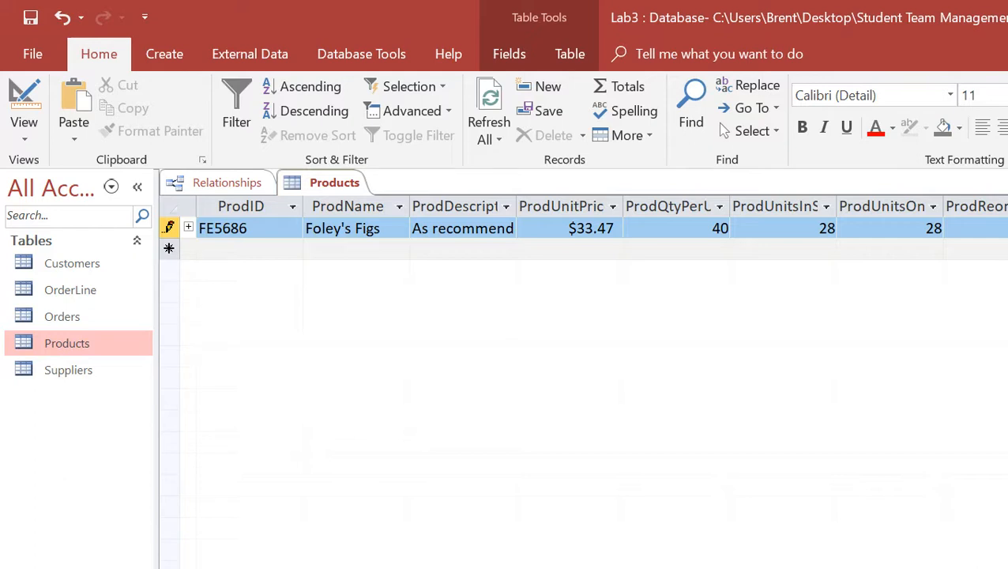
{"action": "key", "text": "Return"}
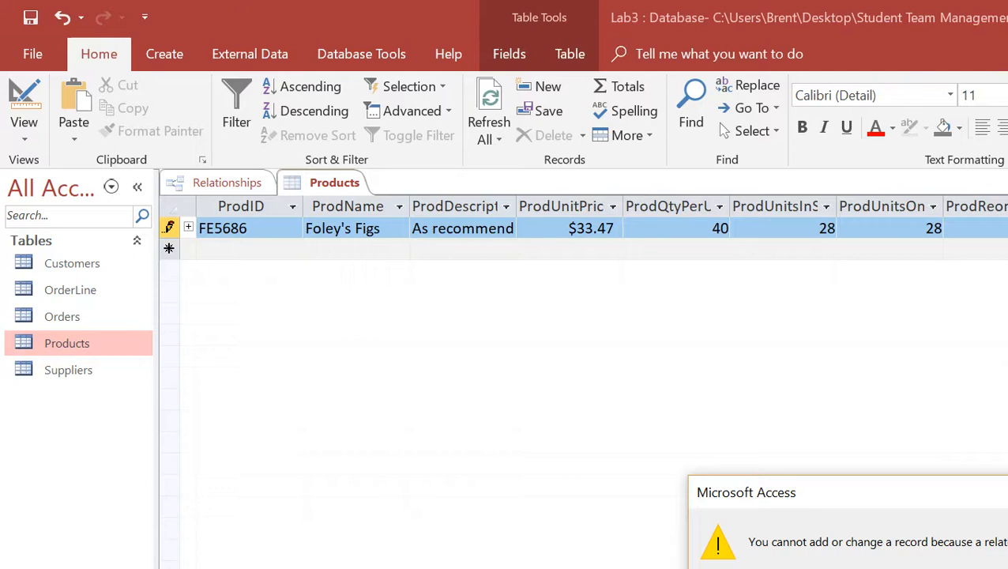
{"action": "key", "text": "Return"}
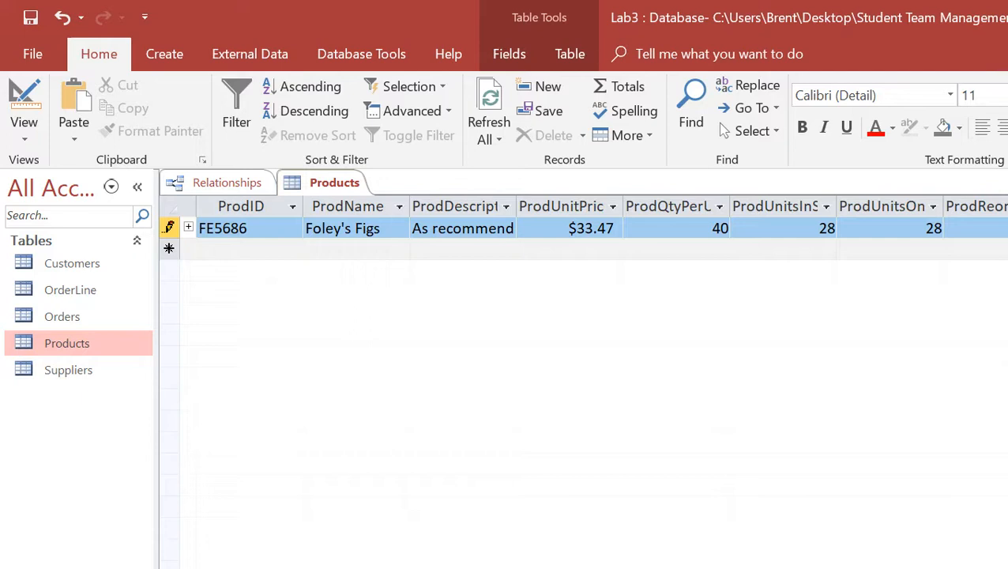
Save the Foley's Figs product record and close the Products table.
{"action": "left_click", "coordinate": [169, 249]}
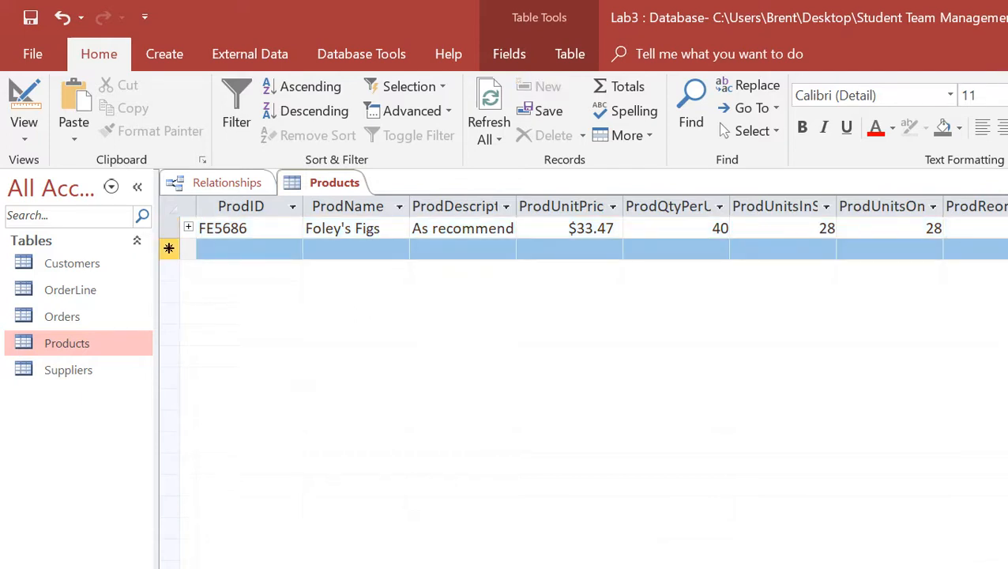
{"action": "left_click", "coordinate": [169, 229]}
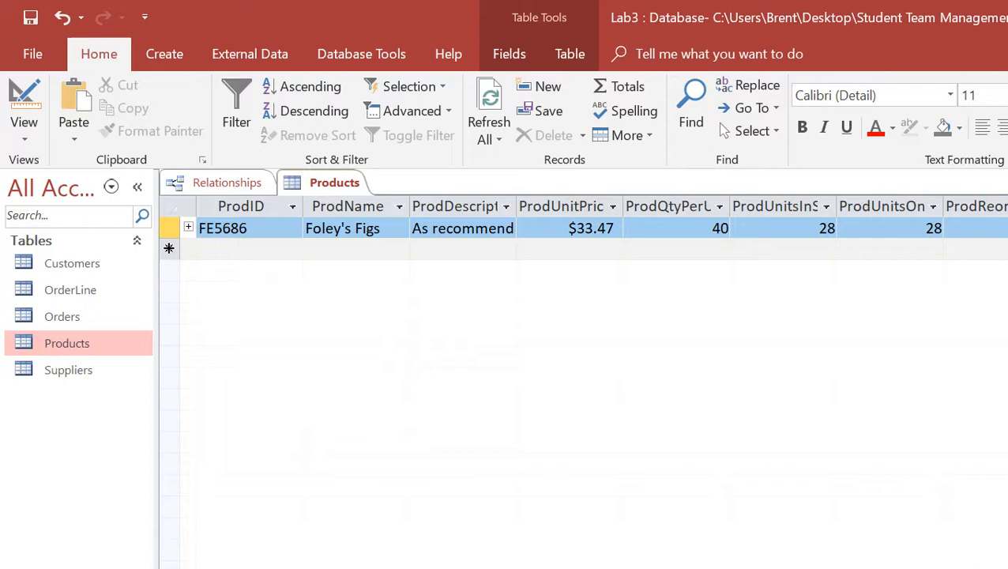
{"action": "key", "text": "ctrl+w"}
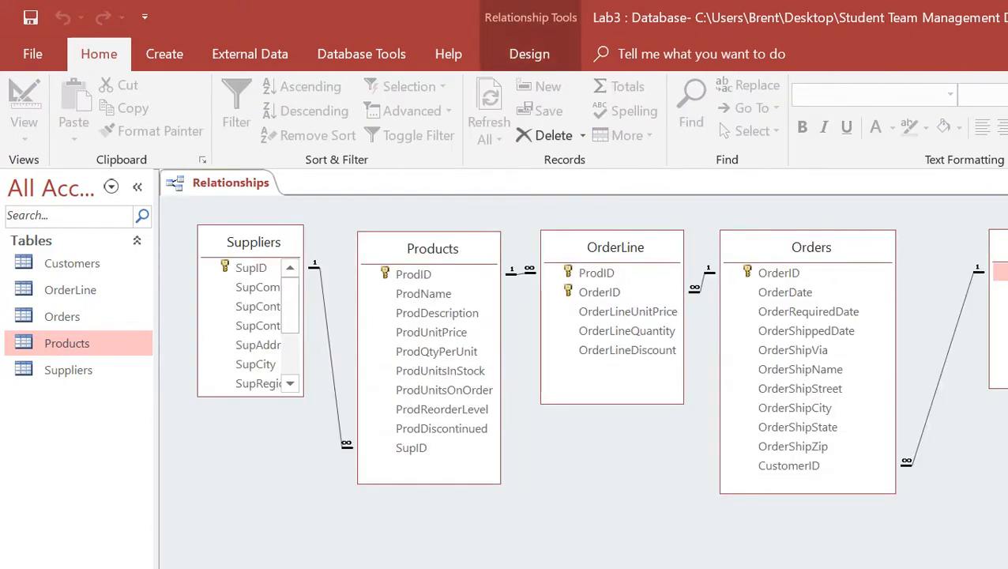
Select OrderID in the Orders table's relationship box, and switch to Word to examine the Orders and OrderLine records listed in Step 4.
{"action": "left_click", "coordinate": [779, 272]}
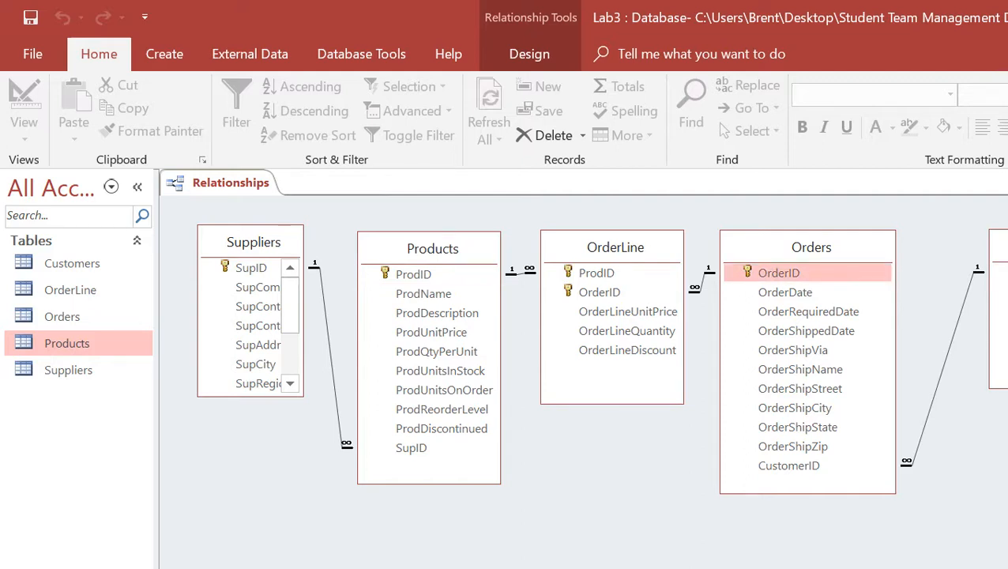
{"action": "key", "text": "alt+Tab"}
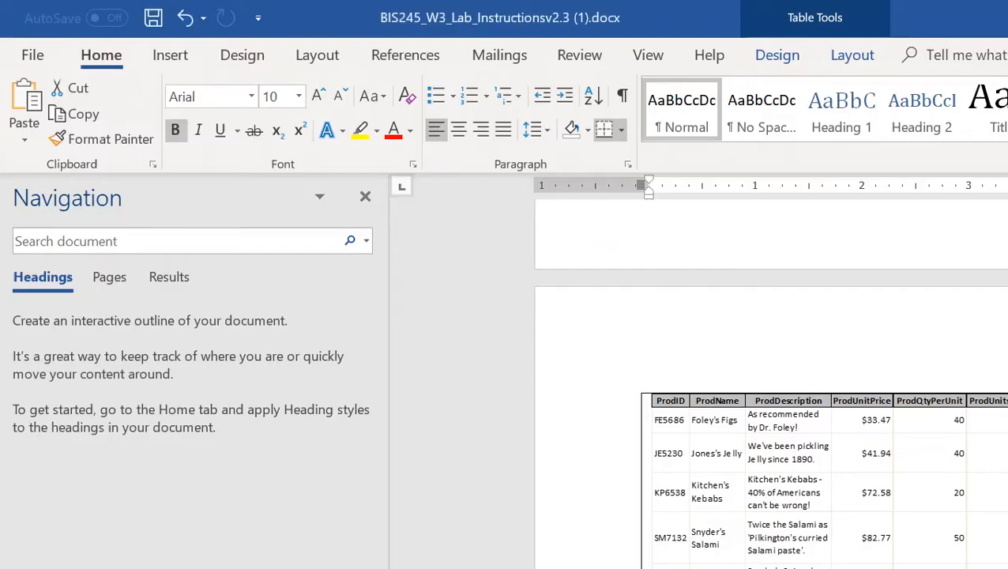
{"action": "scroll", "coordinate": [822, 379], "scroll_direction": "down", "scroll_amount": 6}
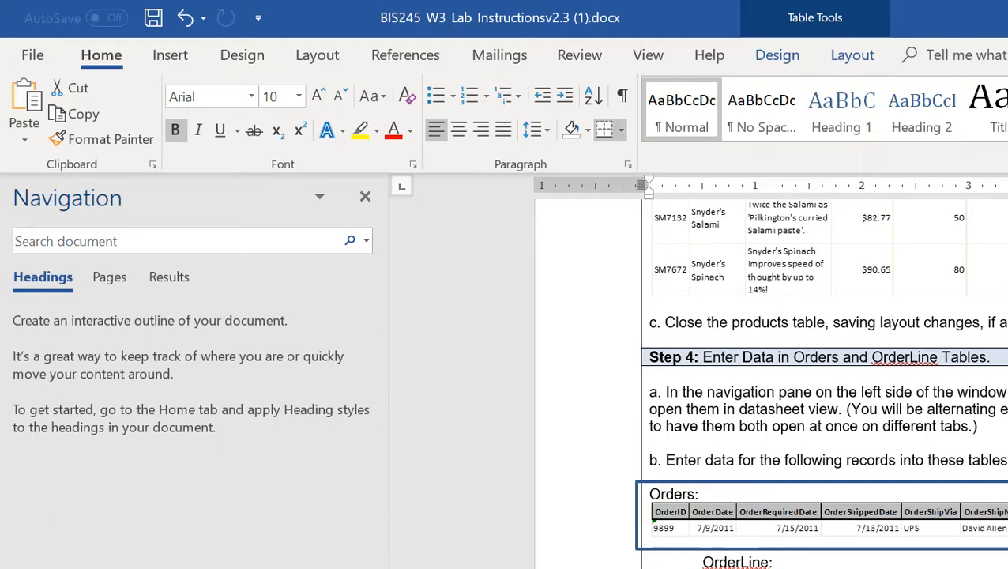
{"action": "left_click", "coordinate": [790, 568]}
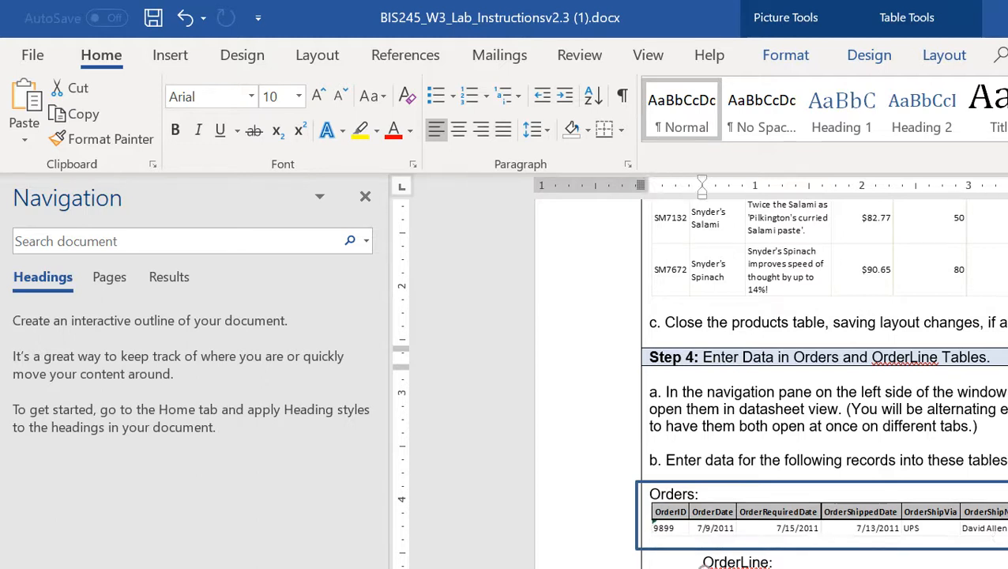
{"action": "left_click", "coordinate": [1000, 478]}
{"action": "left_click", "coordinate": [790, 566]}
{"action": "left_click", "coordinate": [999, 480]}
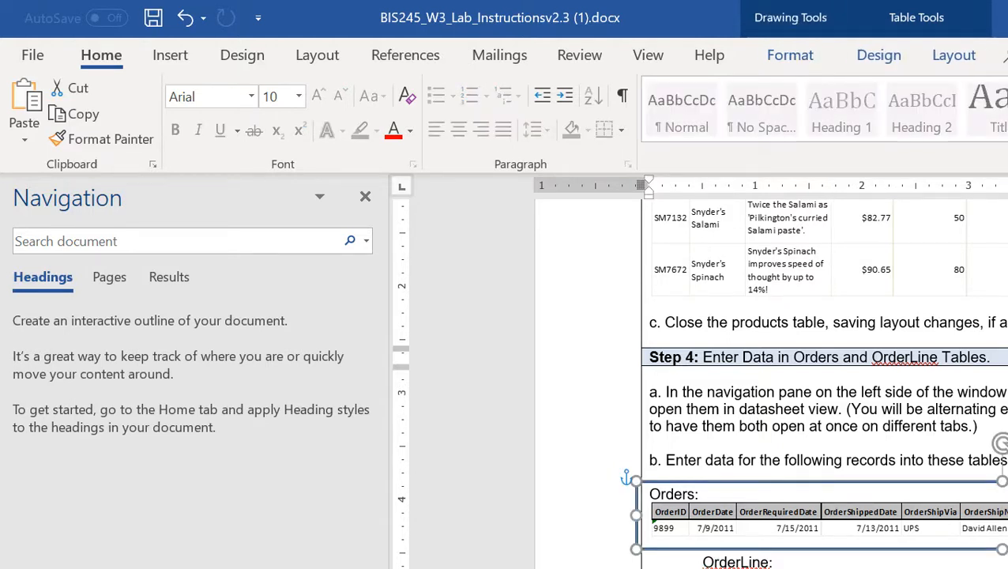
Return to Access, open the Orders table, and examine the OrderID of its first record.
{"action": "key", "text": "alt+Tab"}
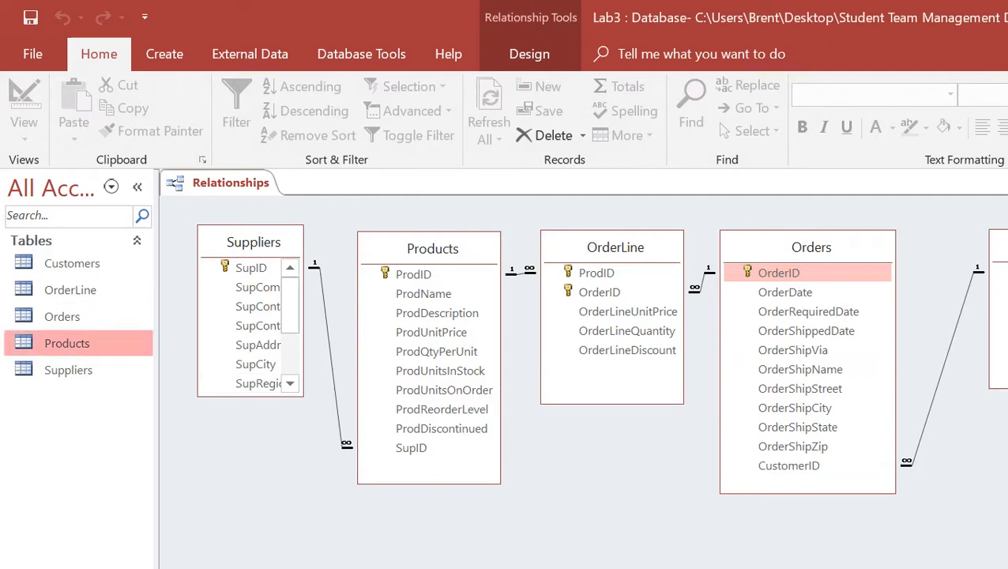
{"action": "double_click", "coordinate": [63, 317]}
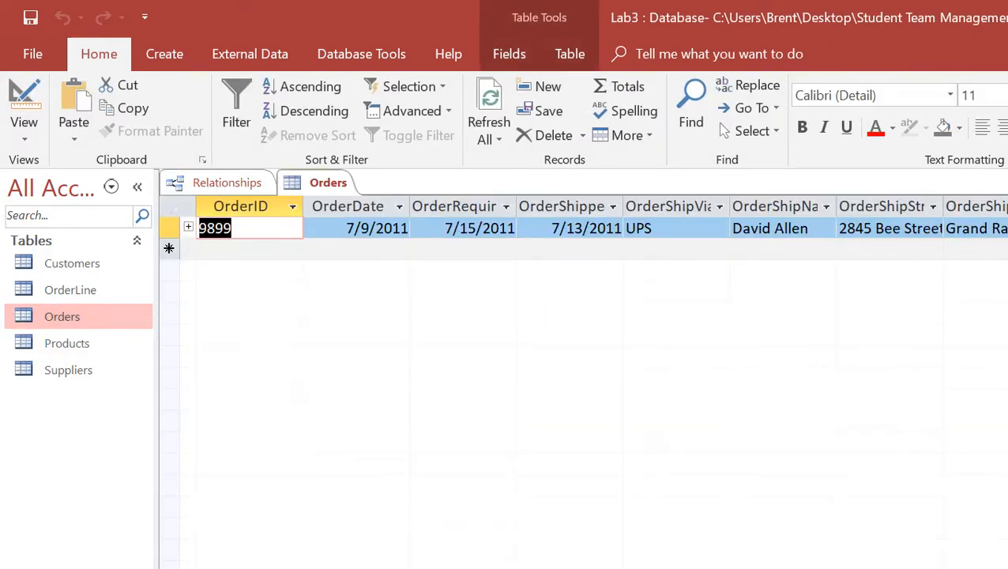
{"action": "left_click", "coordinate": [232, 228]}
{"action": "left_click_drag", "start_coordinate": [232, 228], "coordinate": [198, 229]}
Try to save the first order record with part of its CustomerID deleted, and close the Orders table.
{"action": "left_click", "coordinate": [1004, 228]}
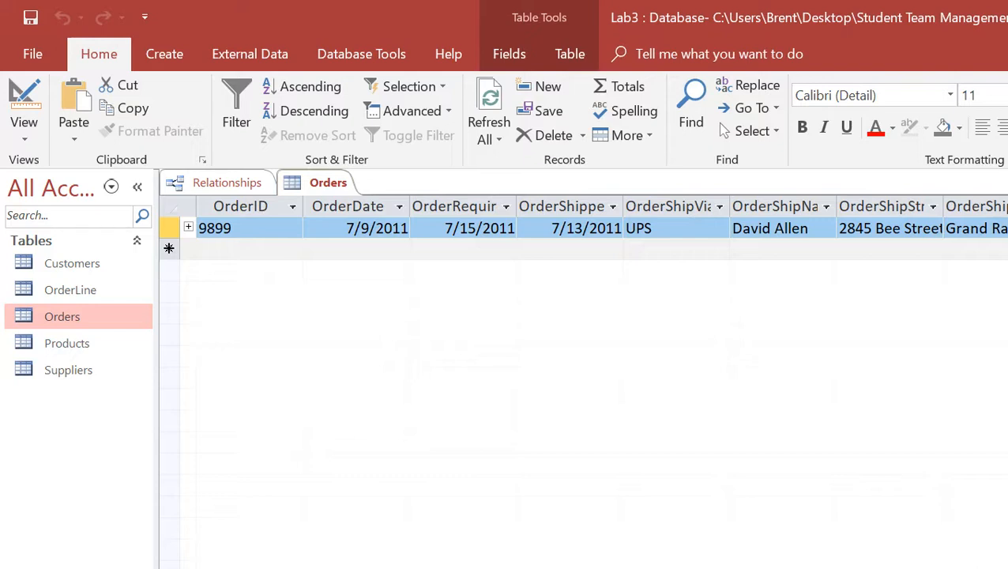
{"action": "key", "text": "BackSpace"}
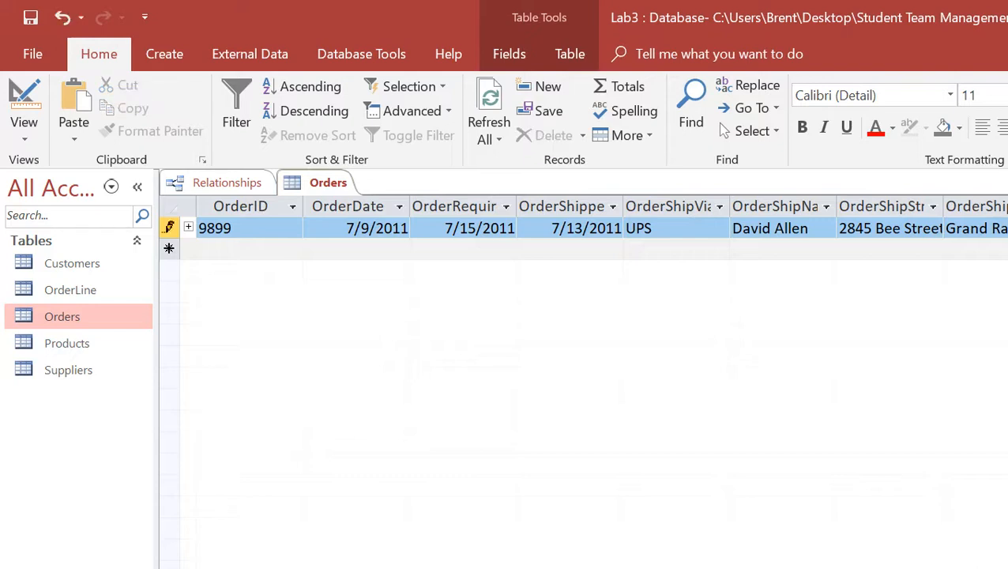
{"action": "key", "text": "Return"}
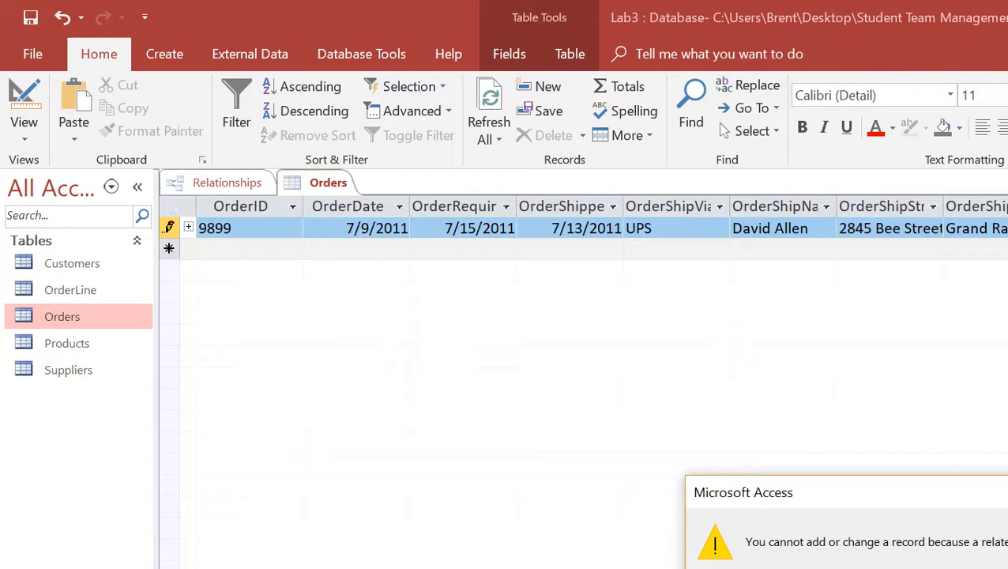
{"action": "key", "text": "Return"}
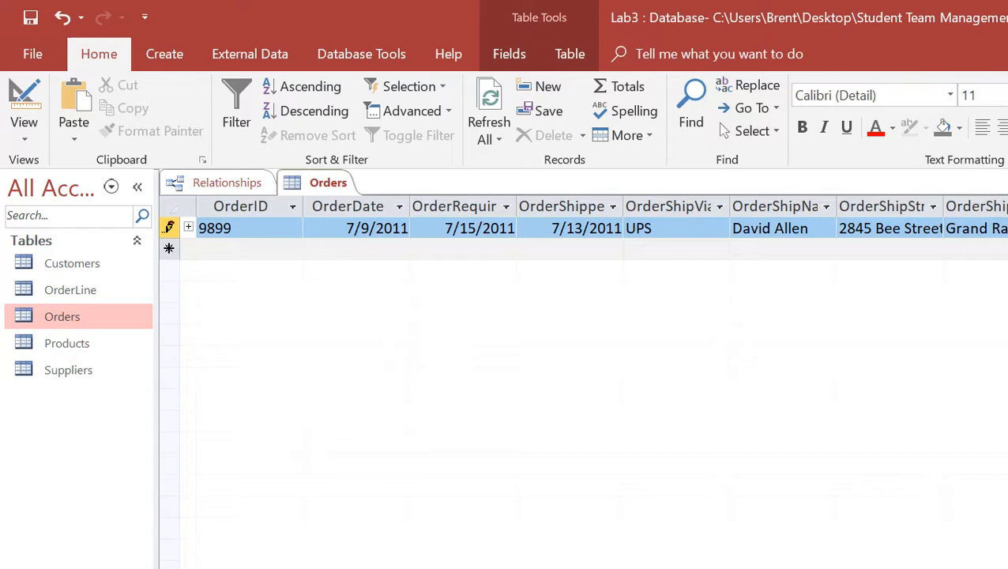
{"action": "left_click", "coordinate": [169, 248]}
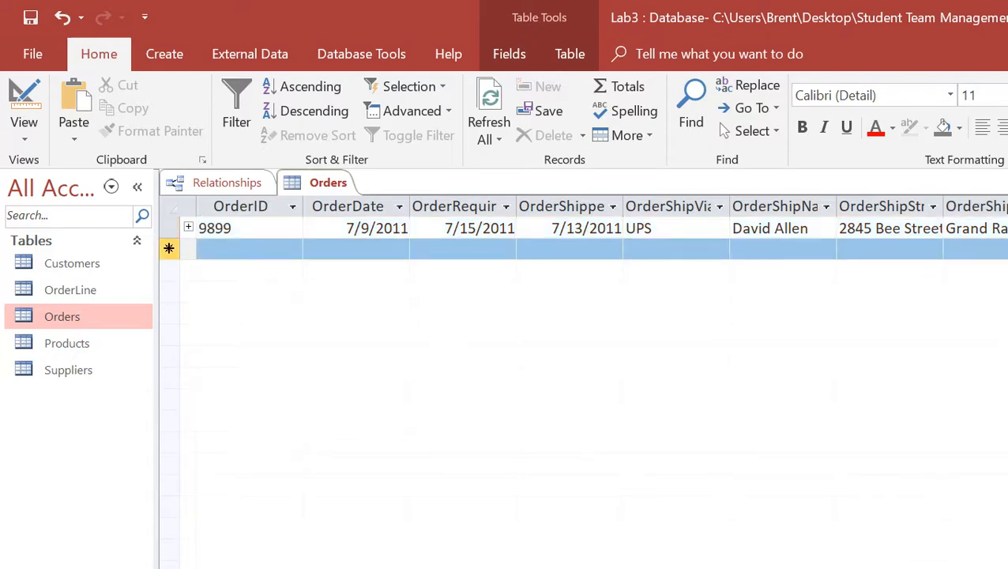
{"action": "key", "text": "ctrl+w"}
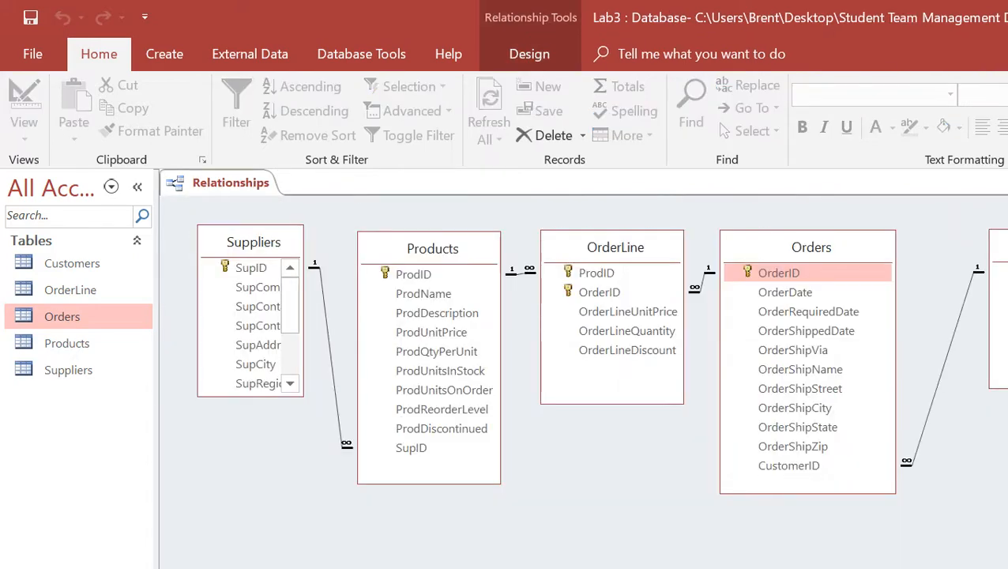
Open the OrderLine table and examine the OrderID and ProdID of its first record.
{"action": "left_click", "coordinate": [79, 293]}
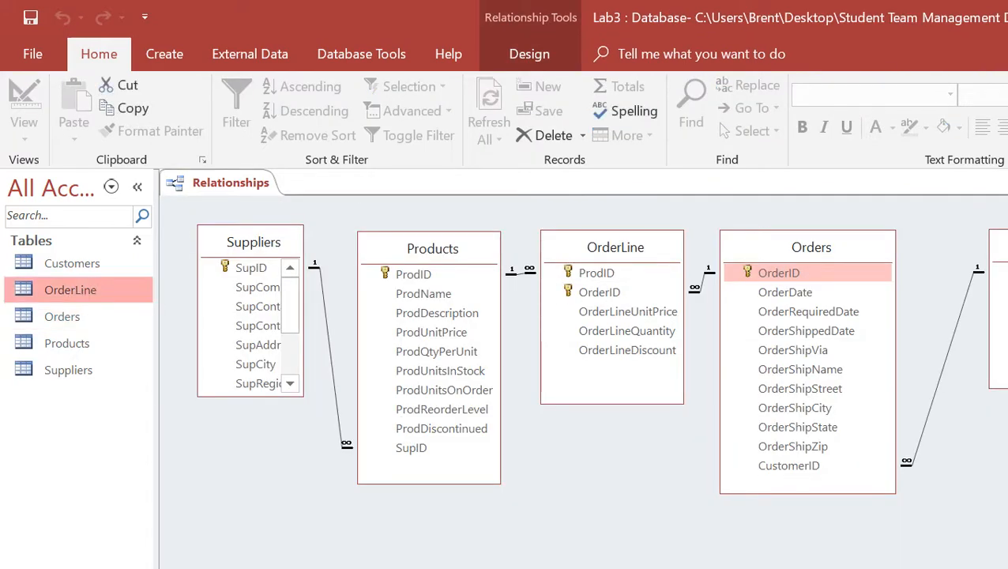
{"action": "key", "text": "Return"}
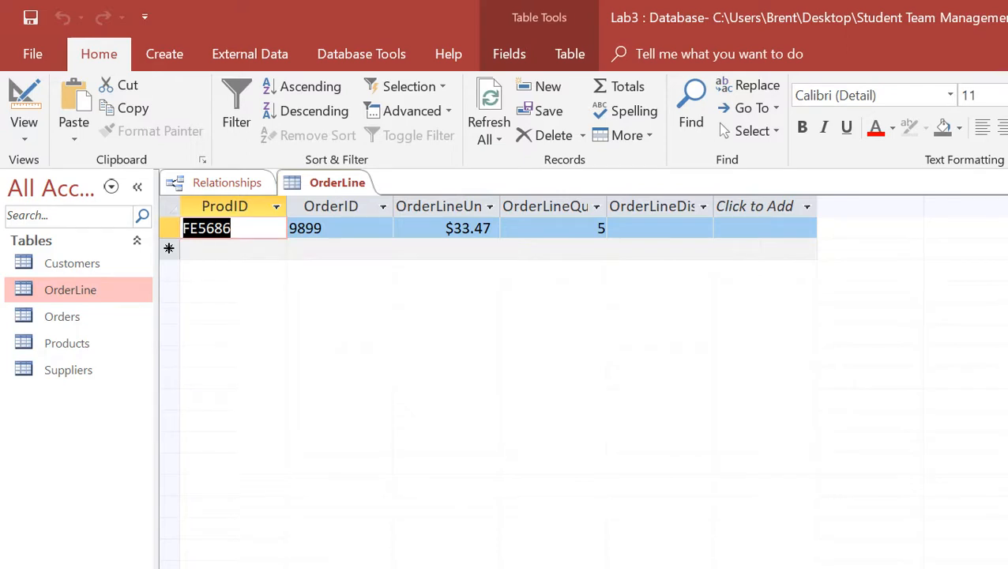
{"action": "left_click", "coordinate": [324, 228]}
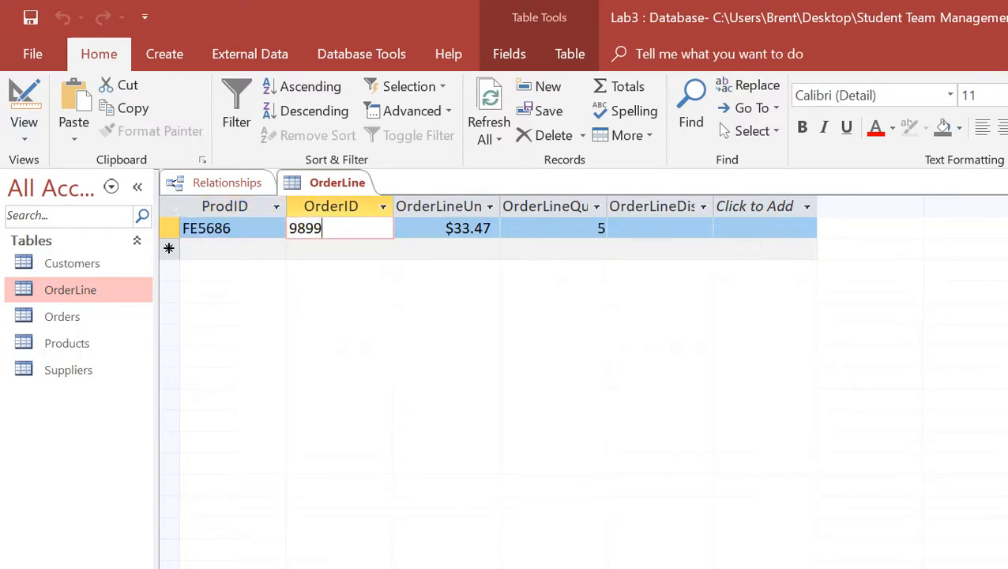
{"action": "left_click_drag", "start_coordinate": [323, 229], "coordinate": [182, 228]}
{"action": "left_click", "coordinate": [232, 228]}
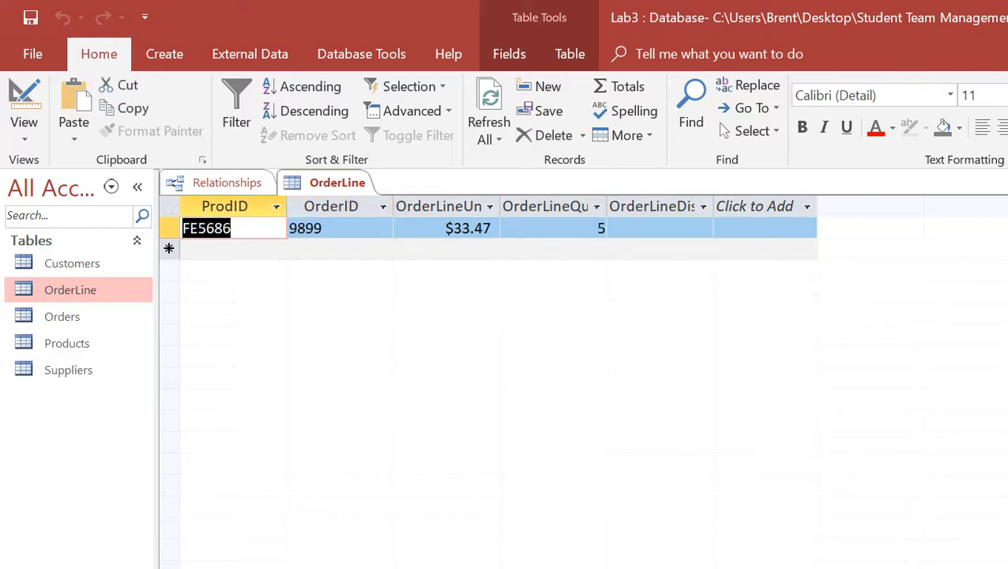
{"action": "left_click", "coordinate": [232, 228]}
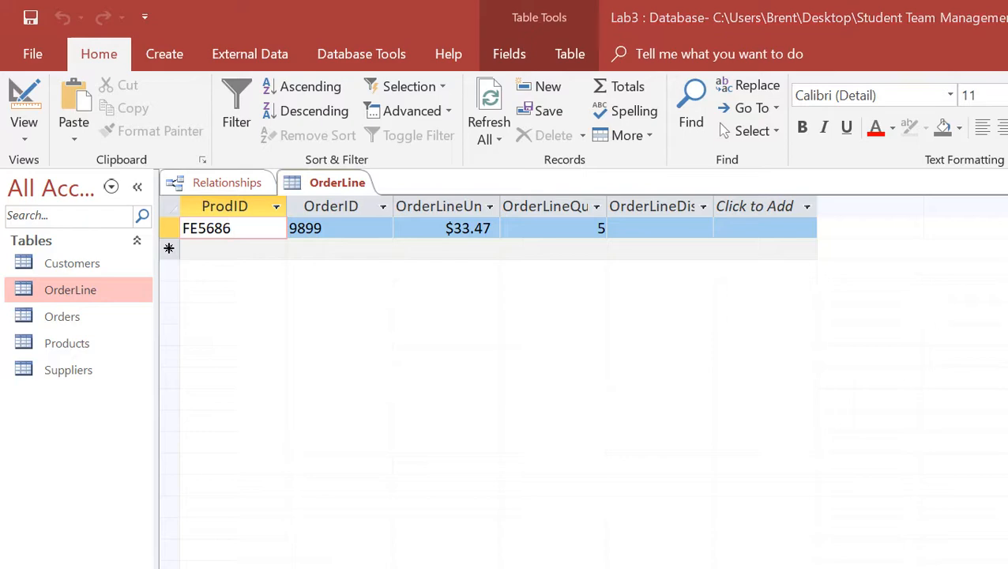
Check the Word lab document, and start a second OrderLine record with ProdID KP6538 and the same OrderID as the first record.
{"action": "key", "text": "alt+Tab"}
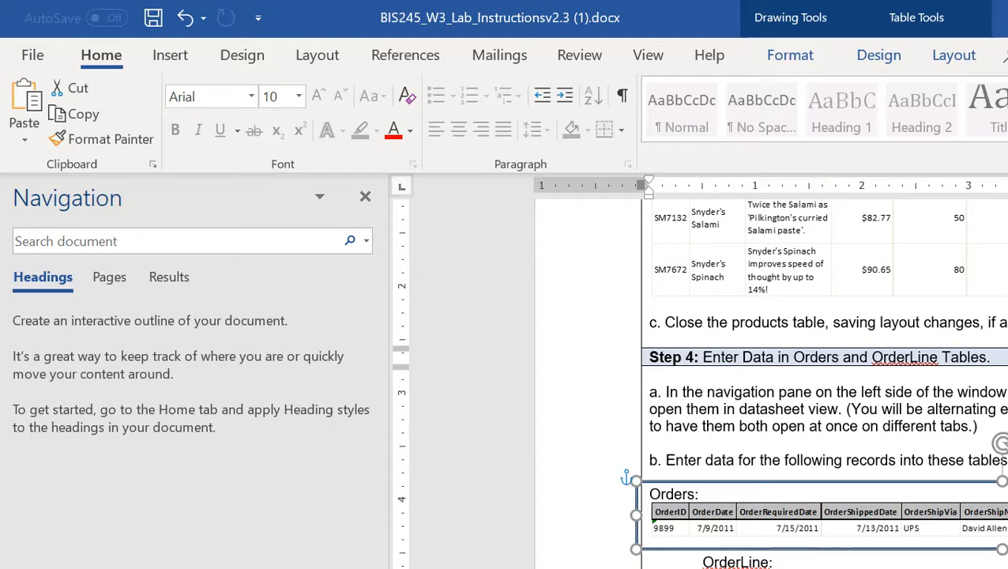
{"action": "key", "text": "alt+Tab"}
{"action": "key", "text": "Down"}
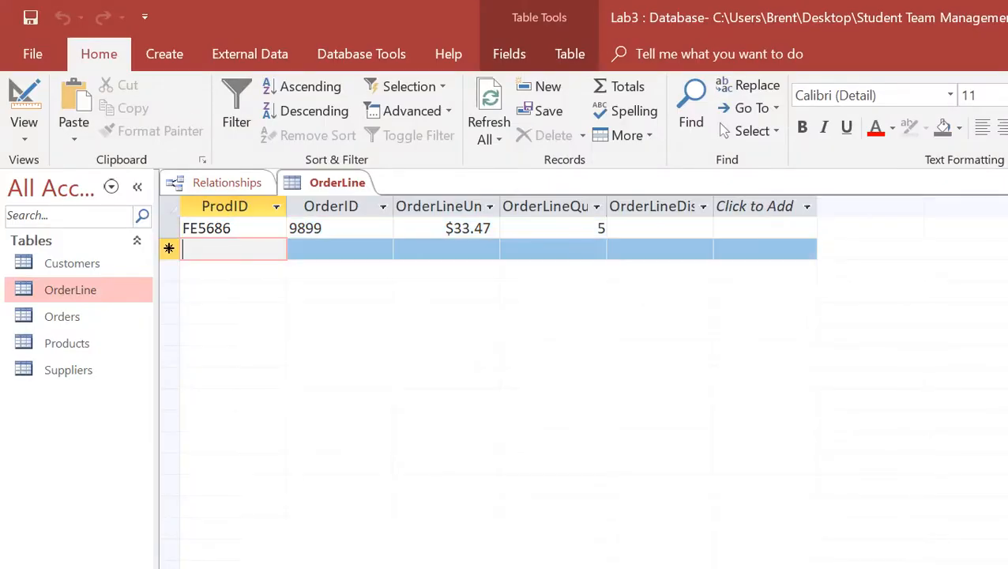
{"action": "type", "text": "KPS"}
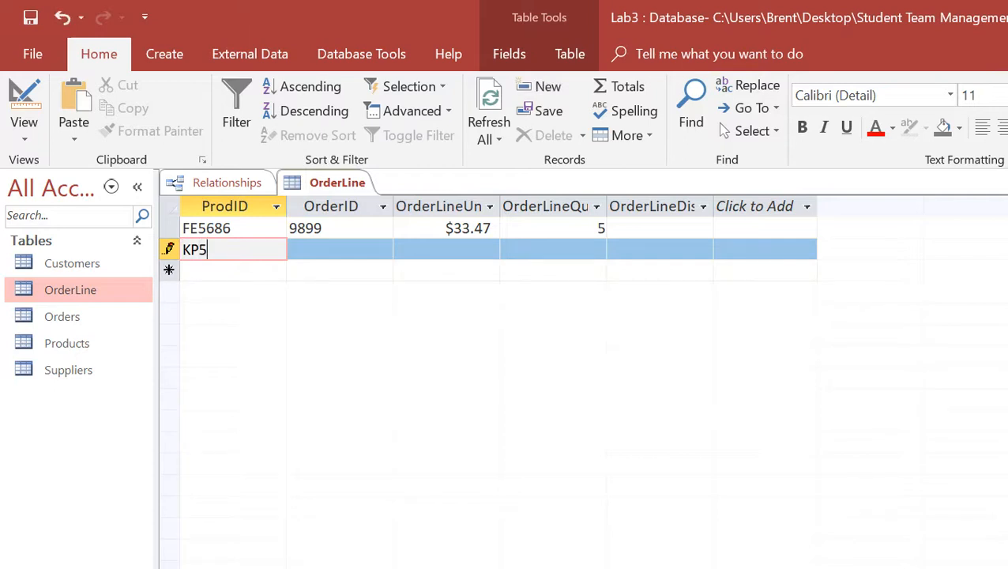
{"action": "key", "text": "BackSpace"}
{"action": "type", "text": "6538"}
{"action": "key", "text": "Tab"}
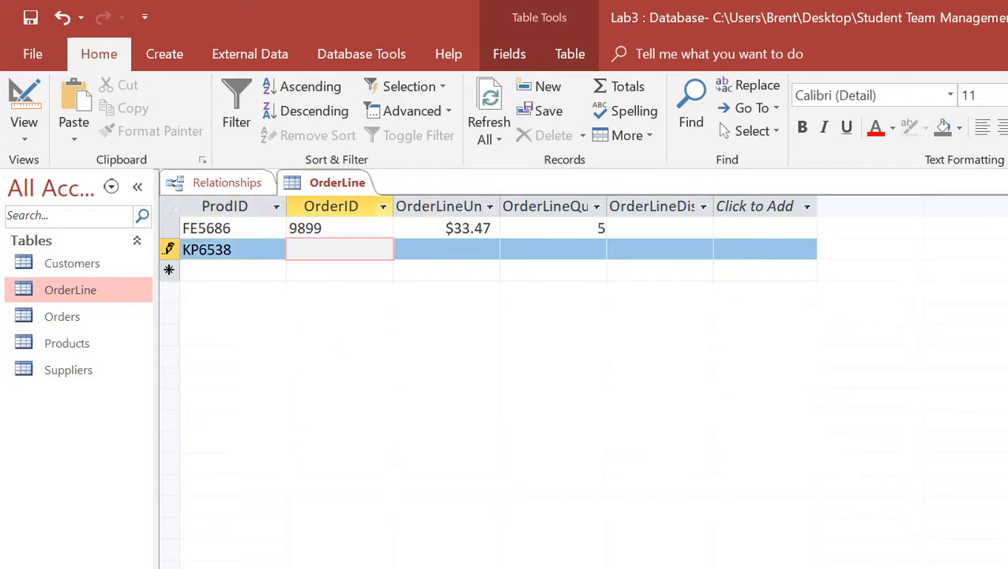
{"action": "type", "text": "9899"}
{"action": "key", "text": "Tab"}
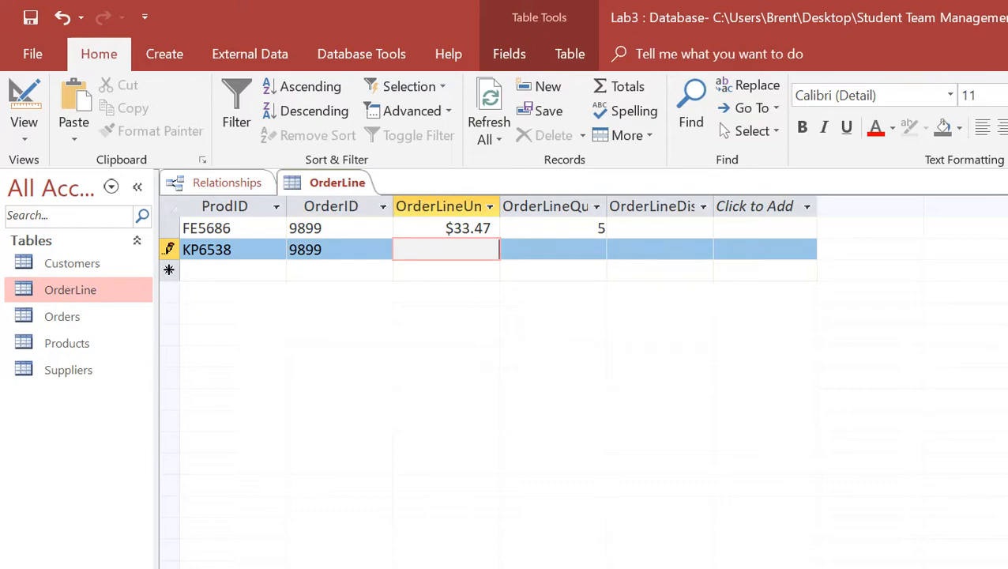
Check the Word lab document again, and set the KP6538 order line's unit price to $72.58 and its quantity to 2.
{"action": "key", "text": "alt+Tab"}
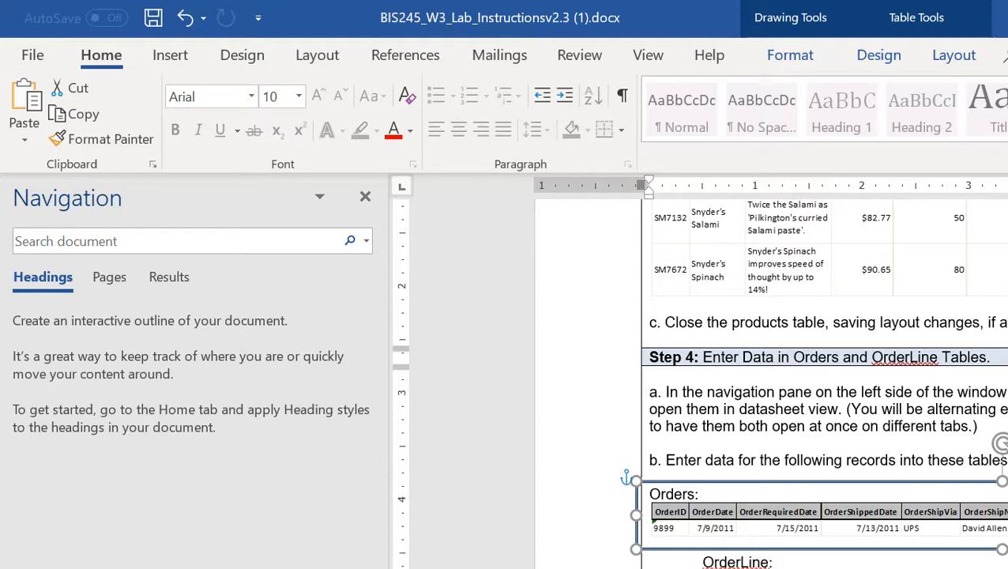
{"action": "key", "text": "alt+Tab"}
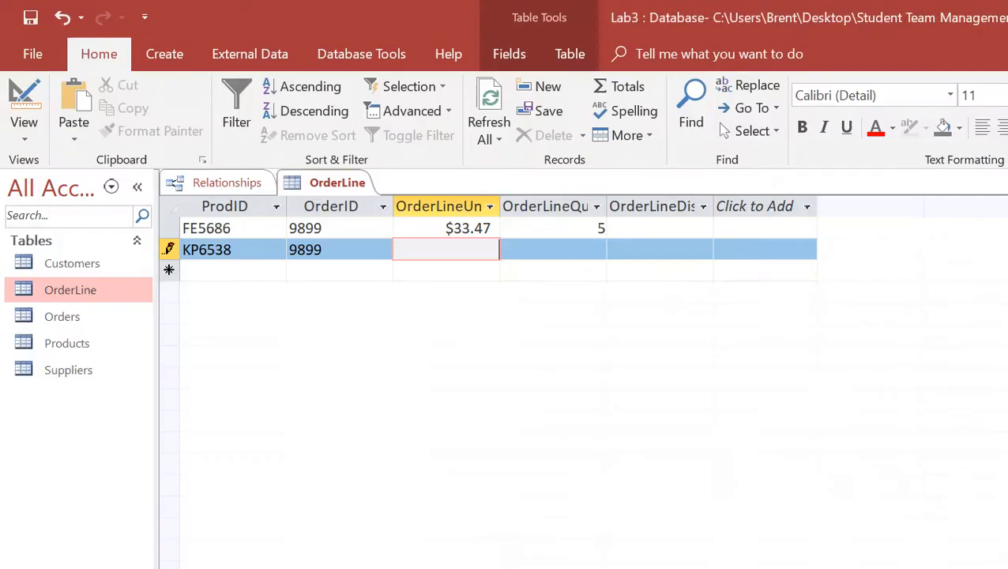
{"action": "type", "text": "72.58"}
{"action": "key", "text": "Tab"}
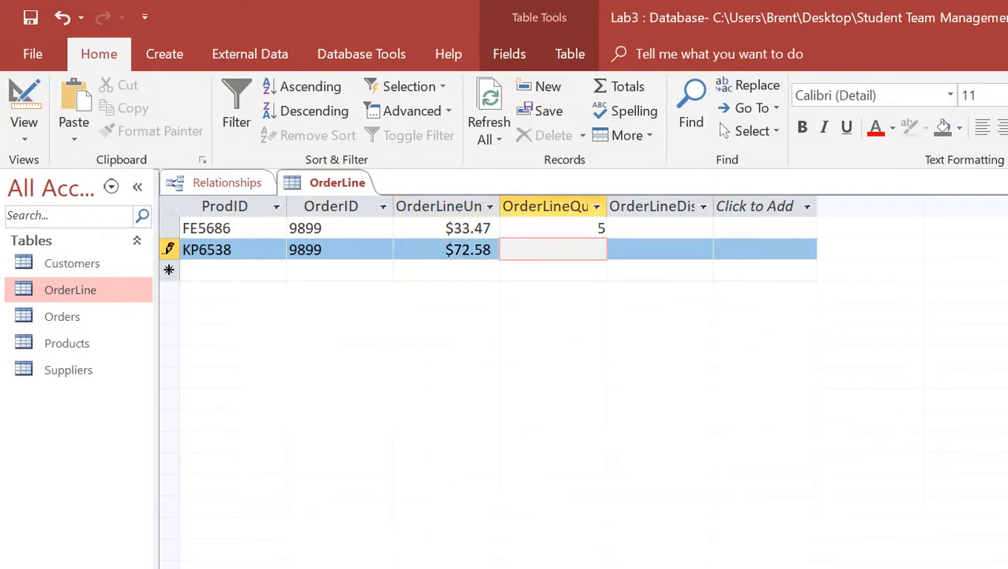
{"action": "type", "text": "2"}
{"action": "key", "text": "Tab"}
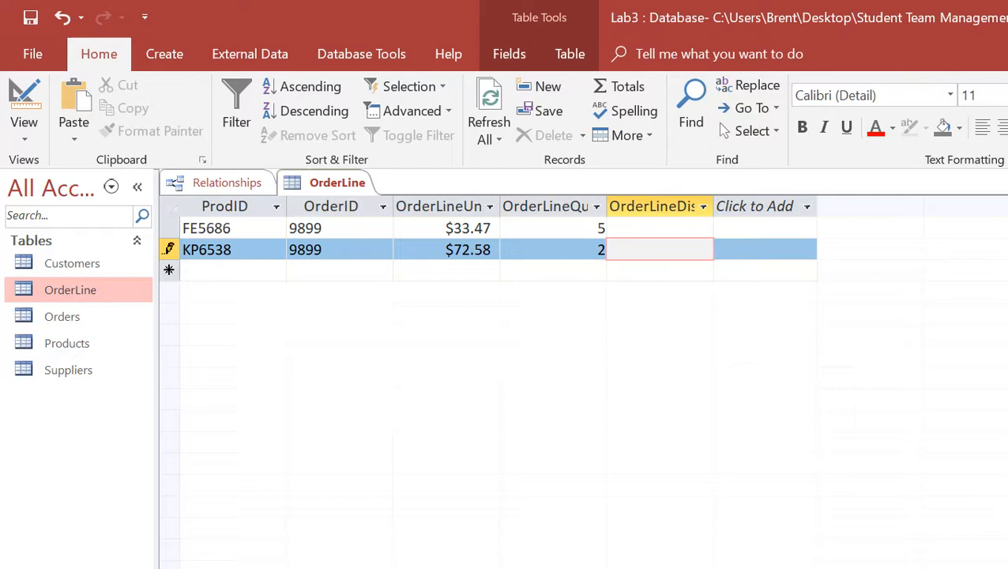
Try to save the KP6538 order line with its discount left empty.
{"action": "key", "text": "Tab"}
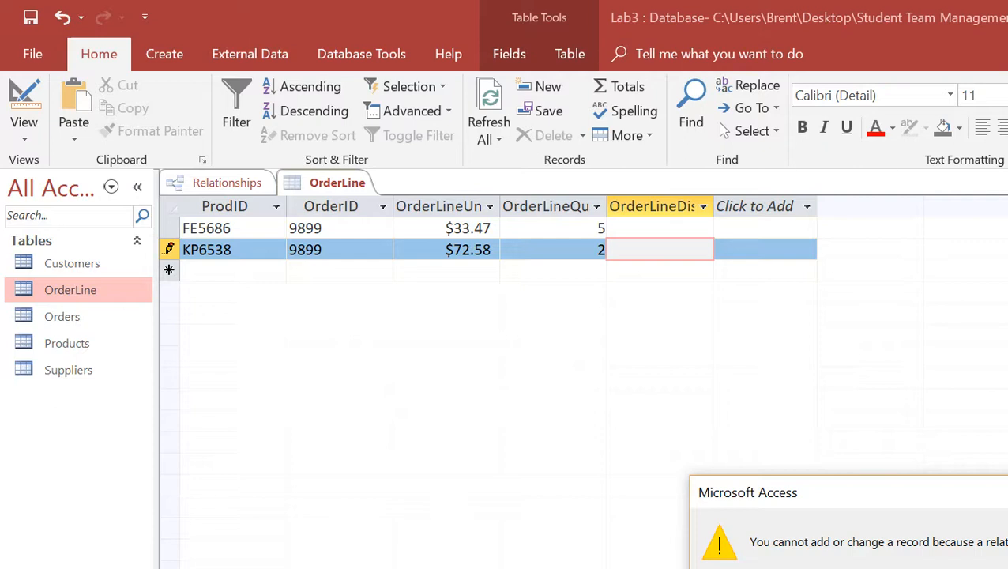
{"action": "key", "text": "Return"}
{"action": "key", "text": "Return"}
{"action": "key", "text": "Return"}
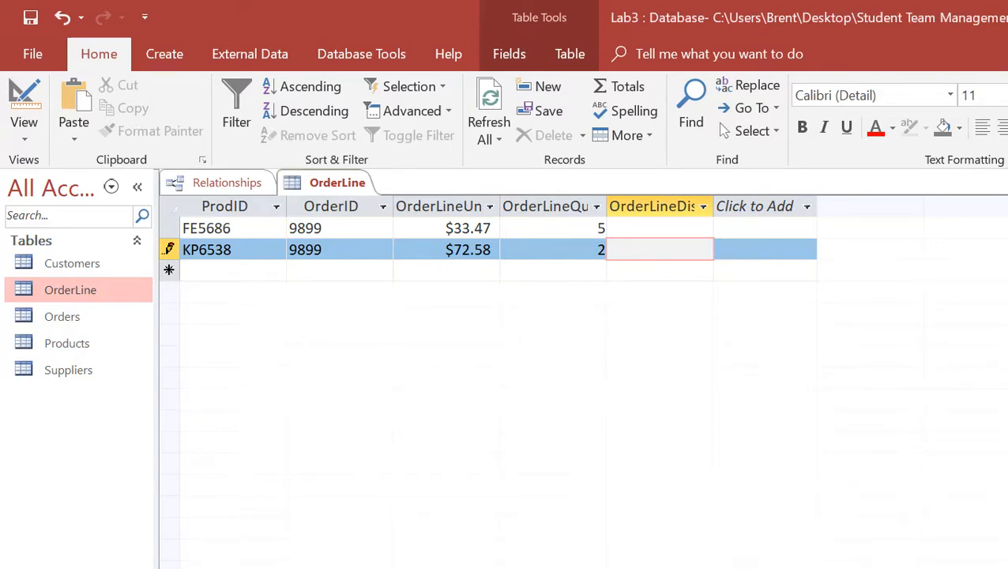
Clear the ProdID, OrderID, unit price and quantity of the unsaved KP6538 order line.
{"action": "left_click_drag", "start_coordinate": [236, 250], "coordinate": [181, 250]}
{"action": "key", "text": "BackSpace"}
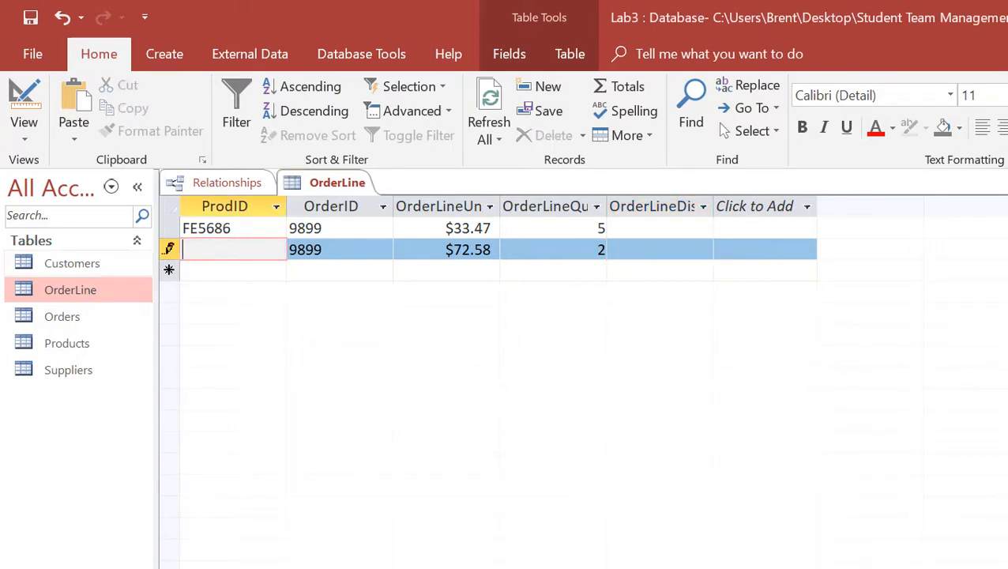
{"action": "left_click_drag", "start_coordinate": [324, 250], "coordinate": [288, 250]}
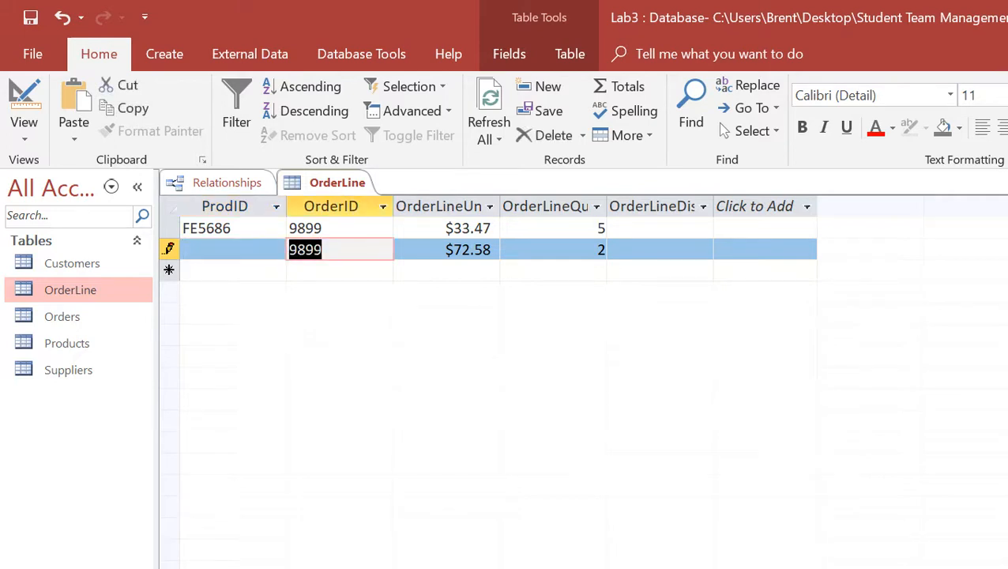
{"action": "key", "text": "BackSpace"}
{"action": "left_click_drag", "start_coordinate": [491, 249], "coordinate": [444, 250]}
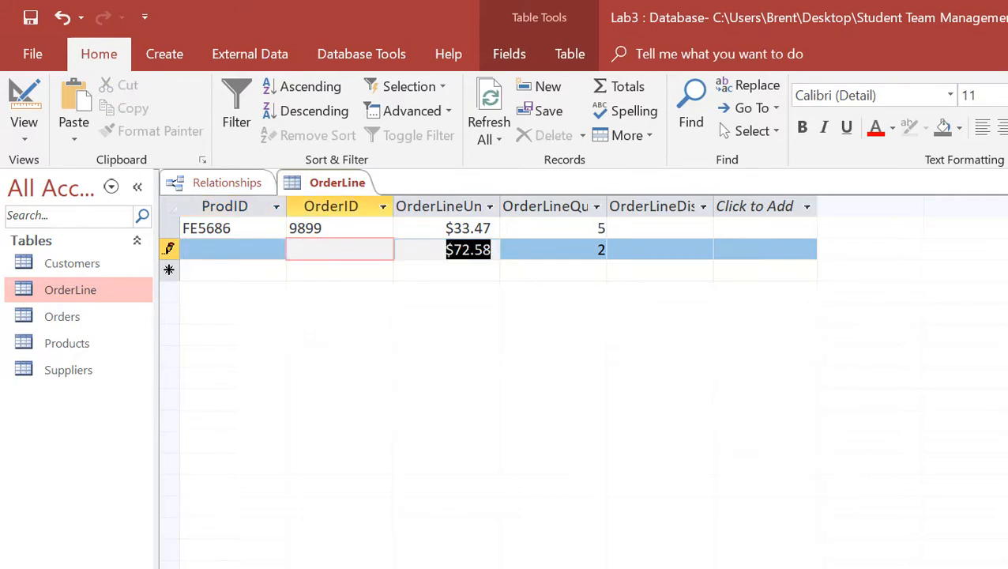
{"action": "key", "text": "BackSpace"}
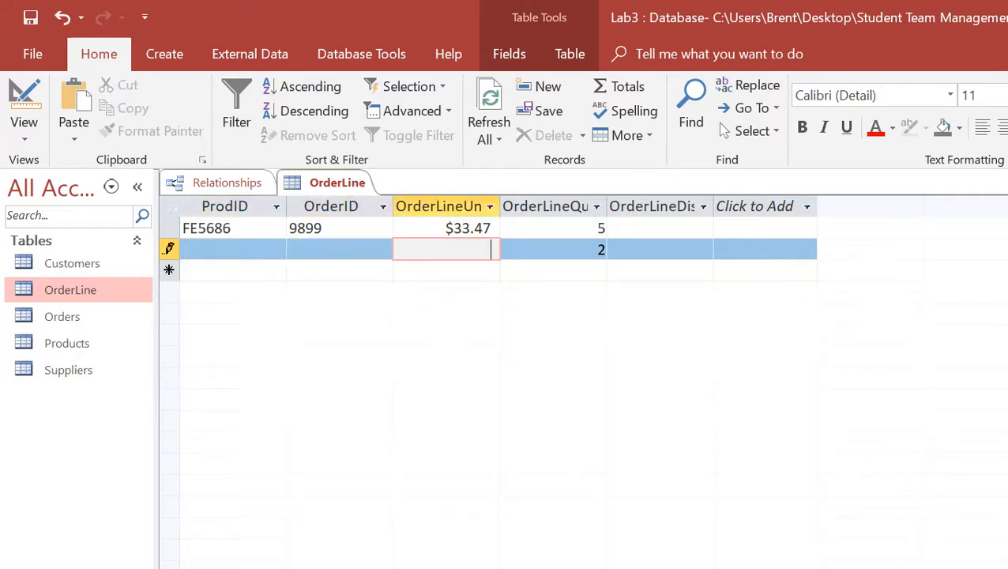
{"action": "key", "text": "Tab"}
{"action": "key", "text": "BackSpace"}
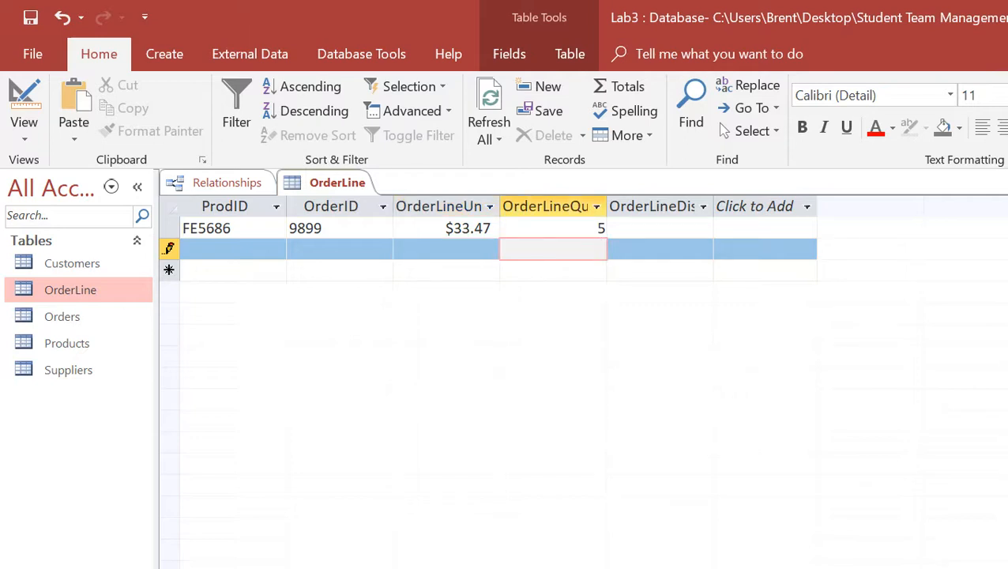
Discard the unsaved second record of the OrderLine table.
{"action": "key", "text": "ctrl+z"}
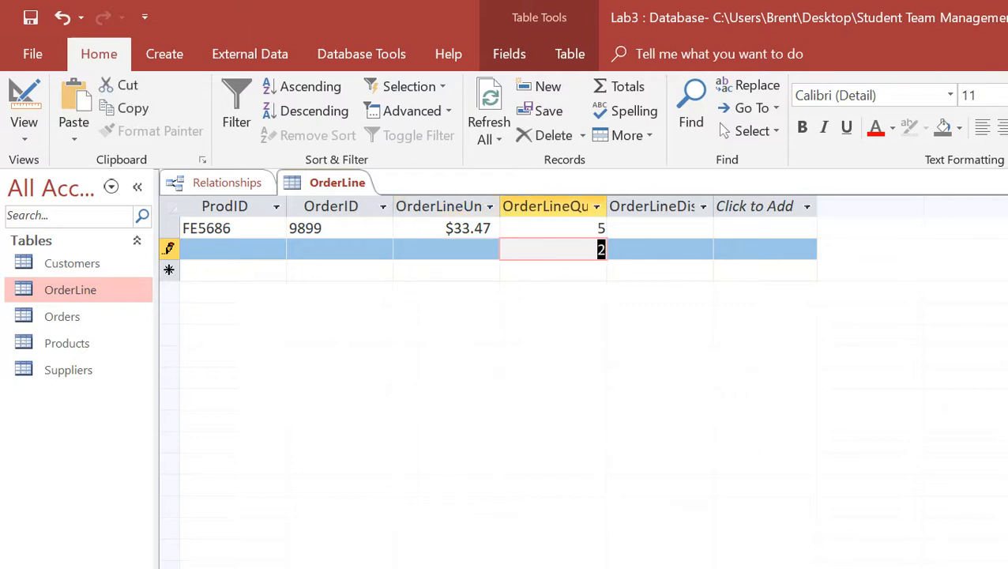
{"action": "key", "text": "Down"}
{"action": "key", "text": "Return"}
{"action": "key", "text": "Escape"}
{"action": "left_click", "coordinate": [233, 249]}
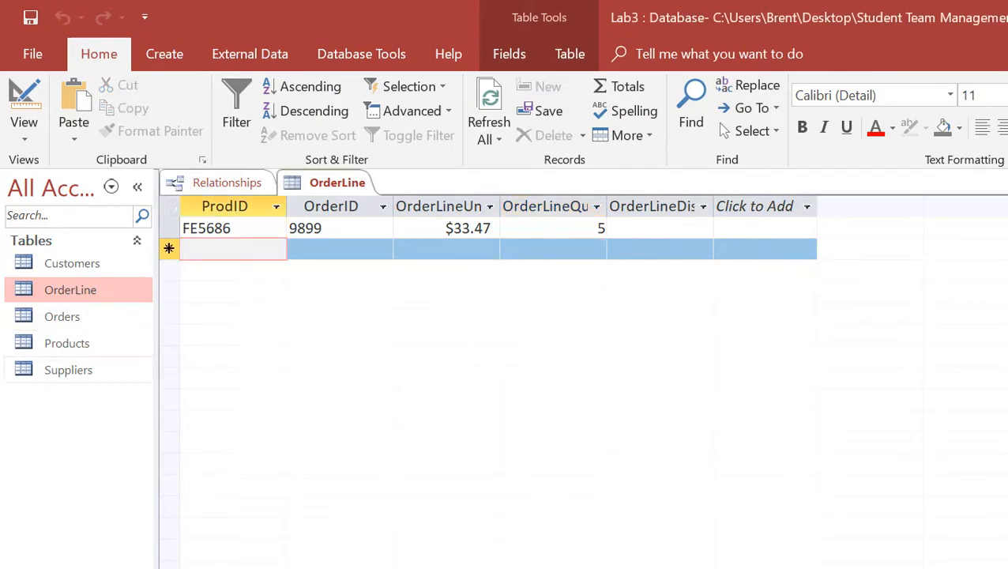
Open the Suppliers table and go to the SupID of its new record row.
{"action": "left_click", "coordinate": [70, 371]}
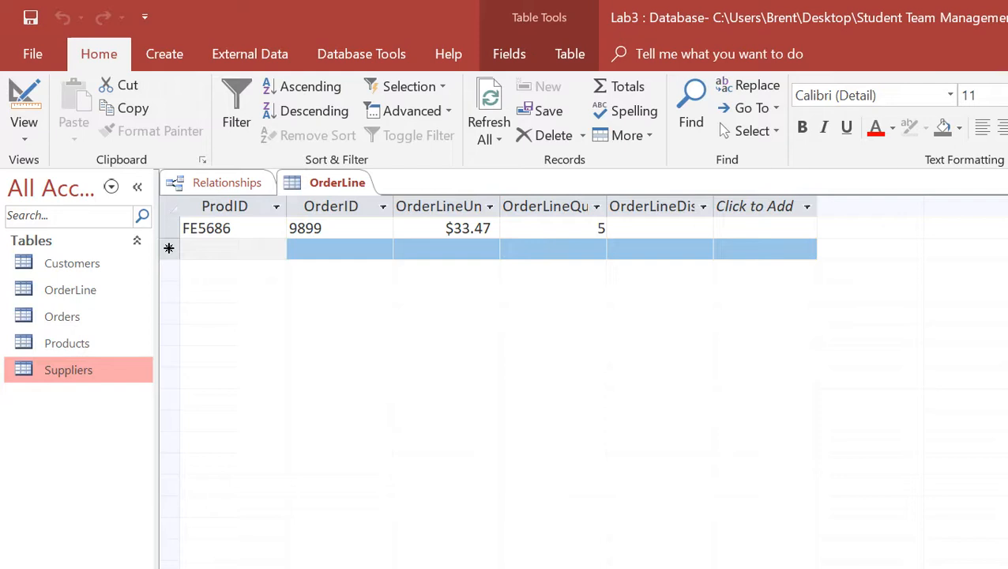
{"action": "double_click", "coordinate": [70, 370]}
{"action": "left_click", "coordinate": [249, 249]}
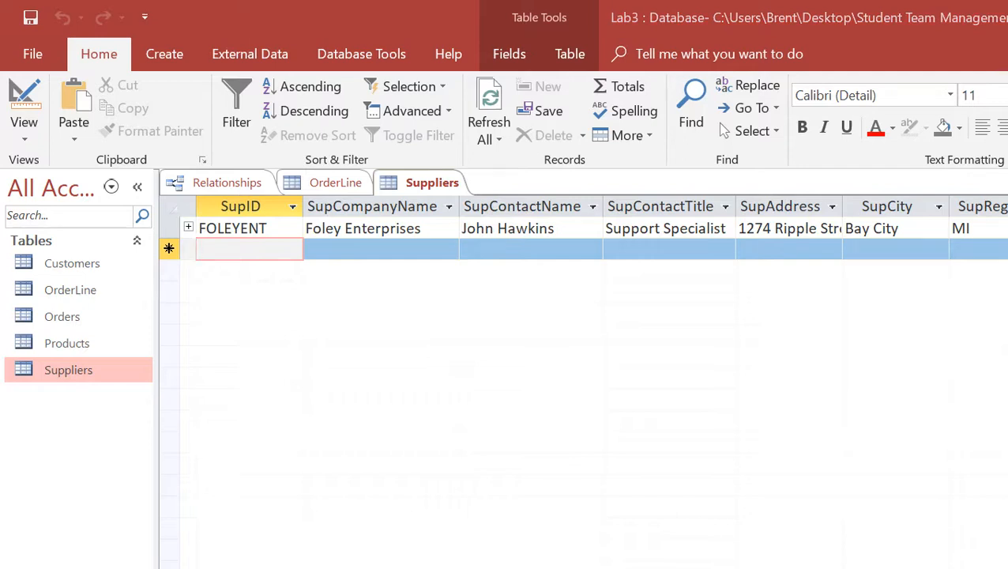
Switch to the Word lab document and review the data entry instructions and sample records for the Customers, Suppliers and Products tables.
{"action": "key", "text": "alt+Tab"}
{"action": "scroll", "coordinate": [822, 395], "scroll_direction": "up", "scroll_amount": 15}
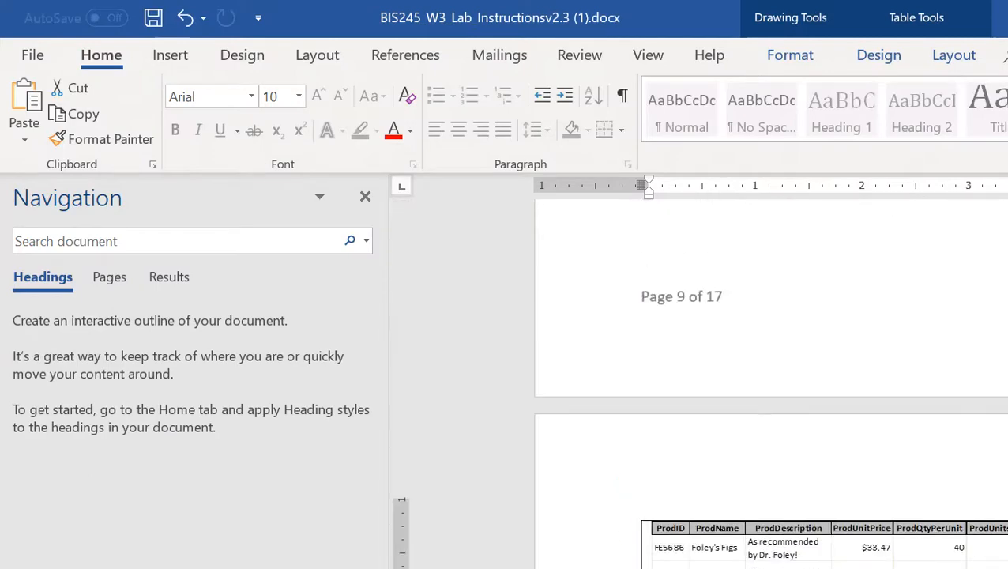
{"action": "scroll", "coordinate": [822, 395], "scroll_direction": "up", "scroll_amount": 15}
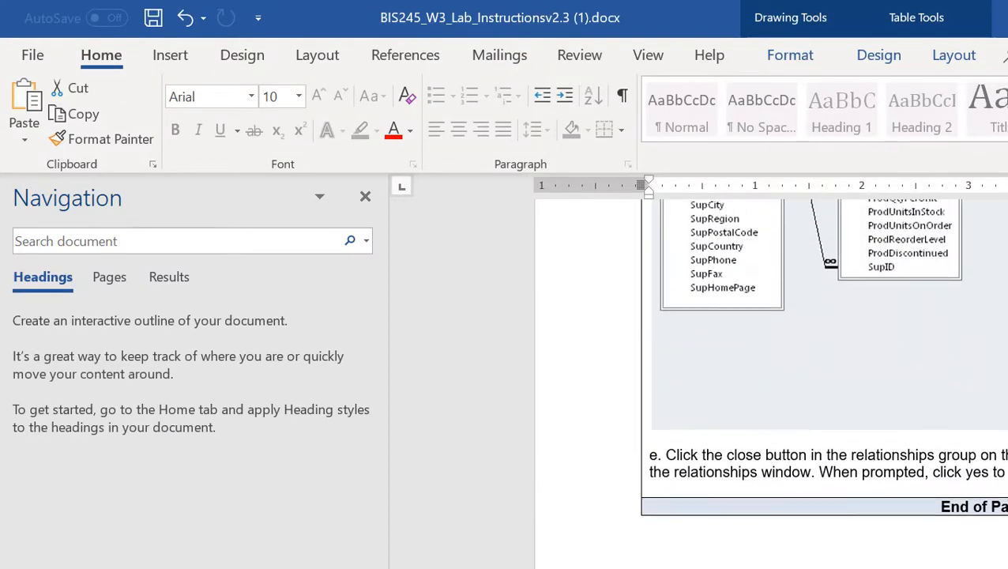
{"action": "scroll", "coordinate": [822, 379], "scroll_direction": "up", "scroll_amount": 10}
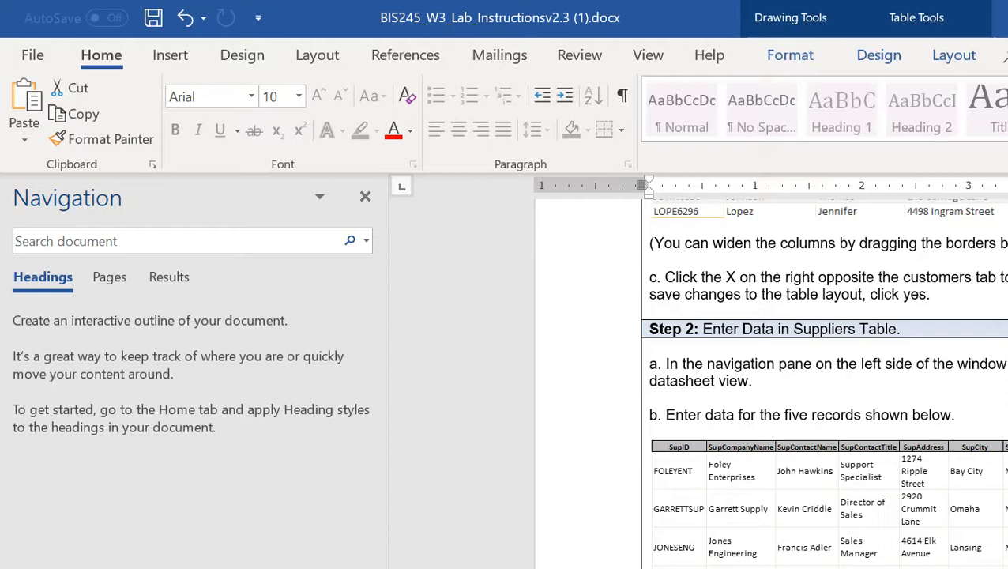
{"action": "scroll", "coordinate": [822, 380], "scroll_direction": "down", "scroll_amount": 2}
{"action": "scroll", "coordinate": [822, 380], "scroll_direction": "up", "scroll_amount": 3}
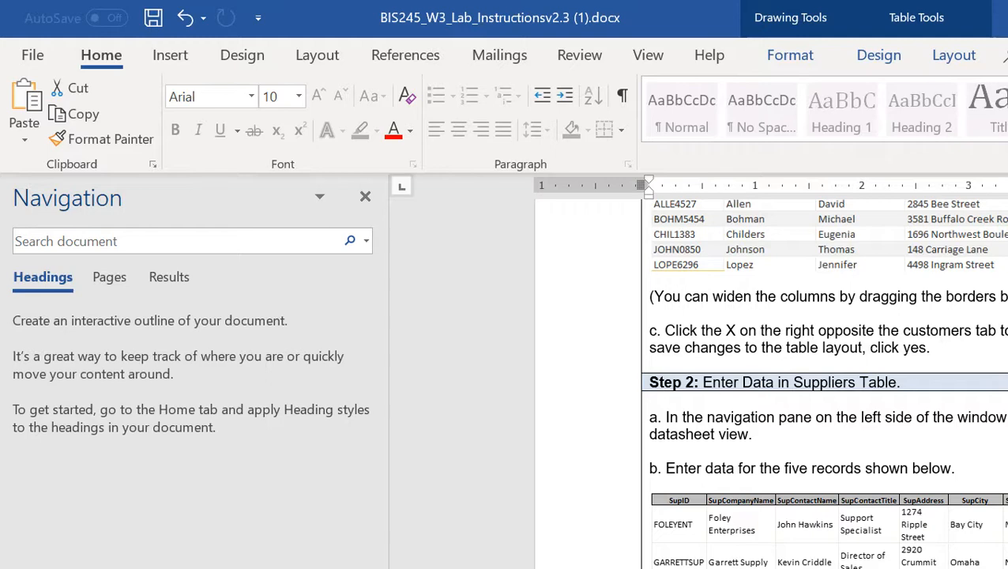
{"action": "scroll", "coordinate": [771, 379], "scroll_direction": "down", "scroll_amount": 10}
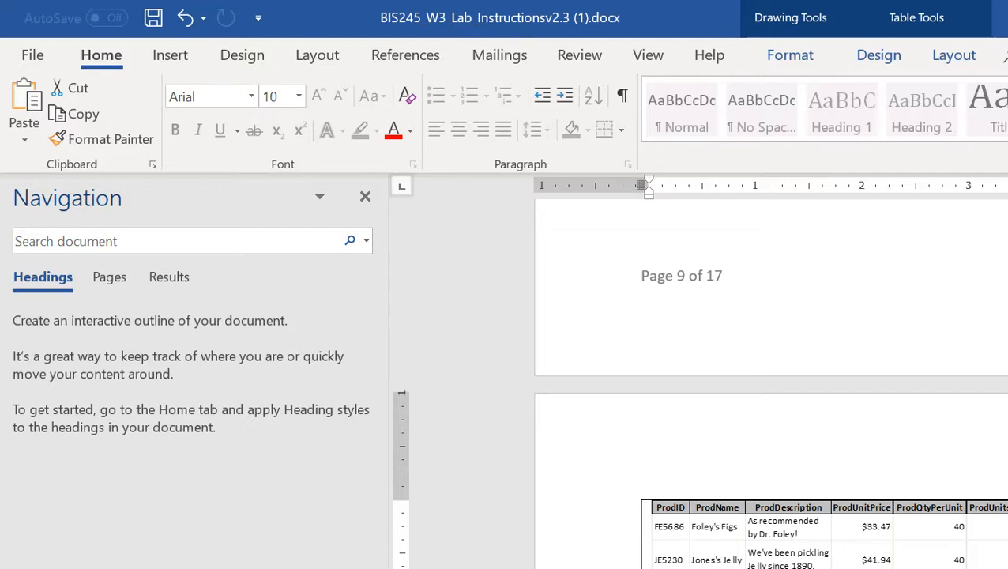
{"action": "left_click", "coordinate": [948, 545]}
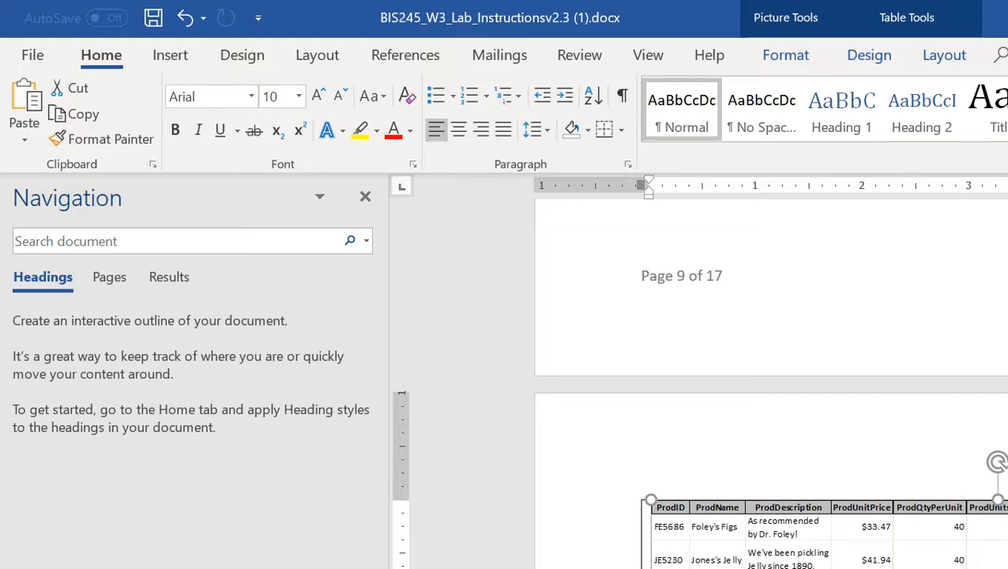
{"action": "left_click", "coordinate": [635, 493]}
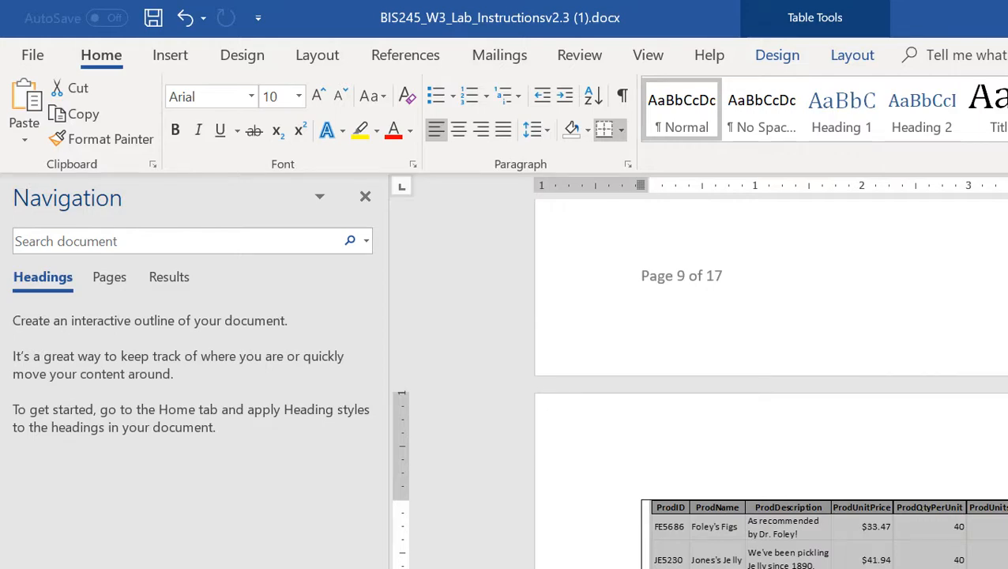
Switch back to Access and close the Suppliers table, the OrderLine table and the Relationships window.
{"action": "key", "text": "alt+Tab"}
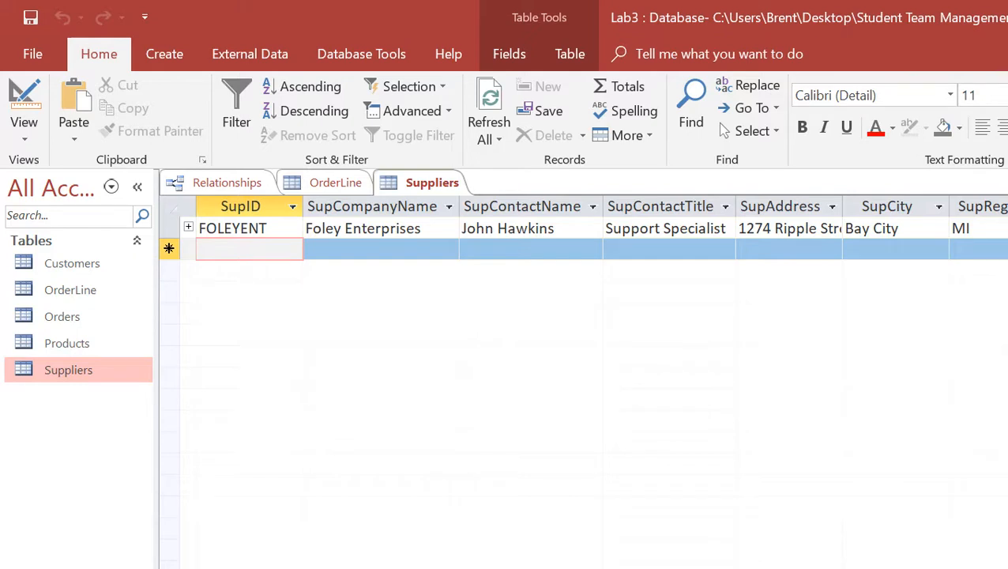
{"action": "key", "text": "ctrl+w"}
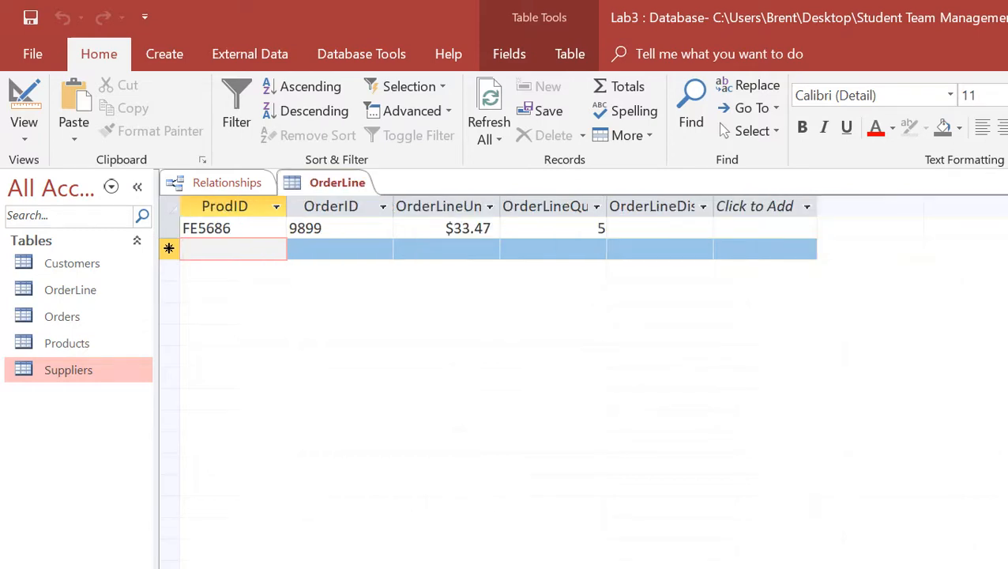
{"action": "key", "text": "ctrl+w"}
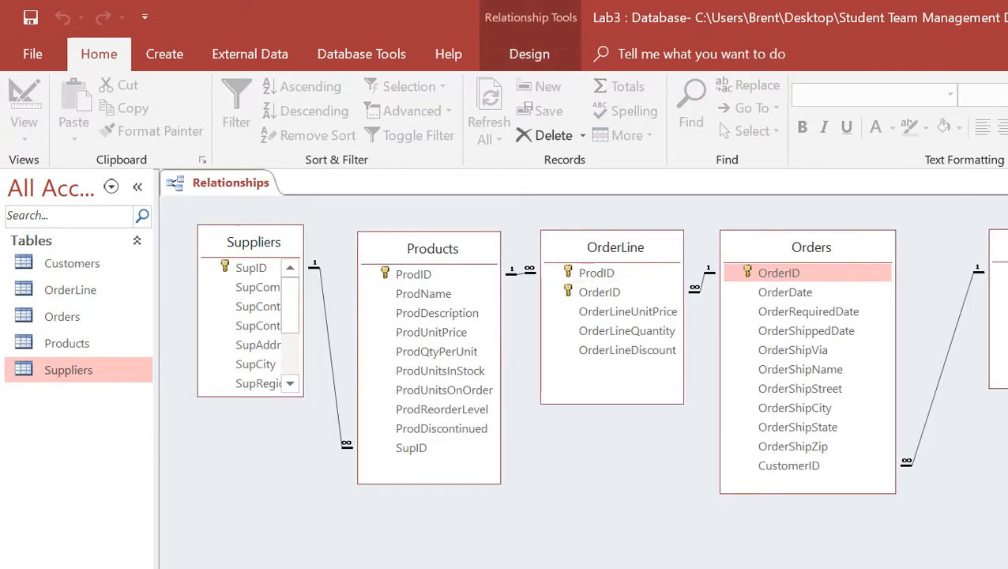
{"action": "key", "text": "ctrl+w"}
{"action": "key", "text": "Return"}
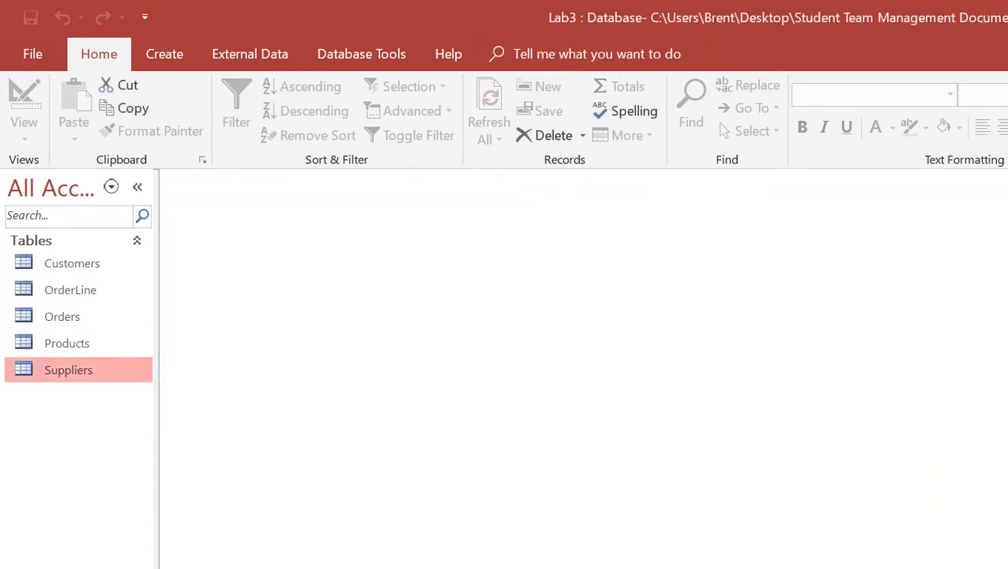